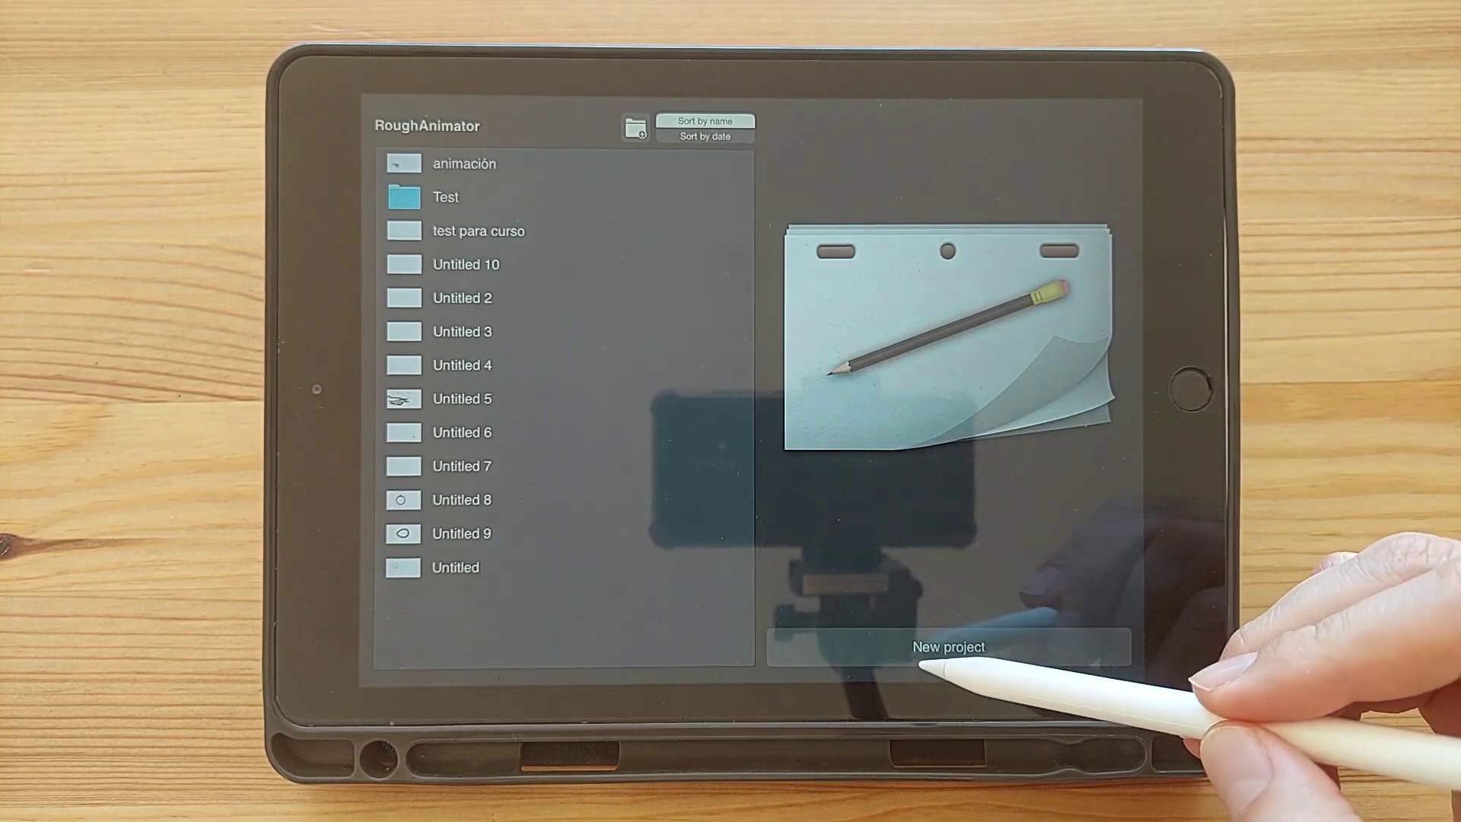
- Create a new project at 24 frames per second with a 1920 x 1080 canvas and no margins
{"action": "left_click", "coordinate": [947, 647]}
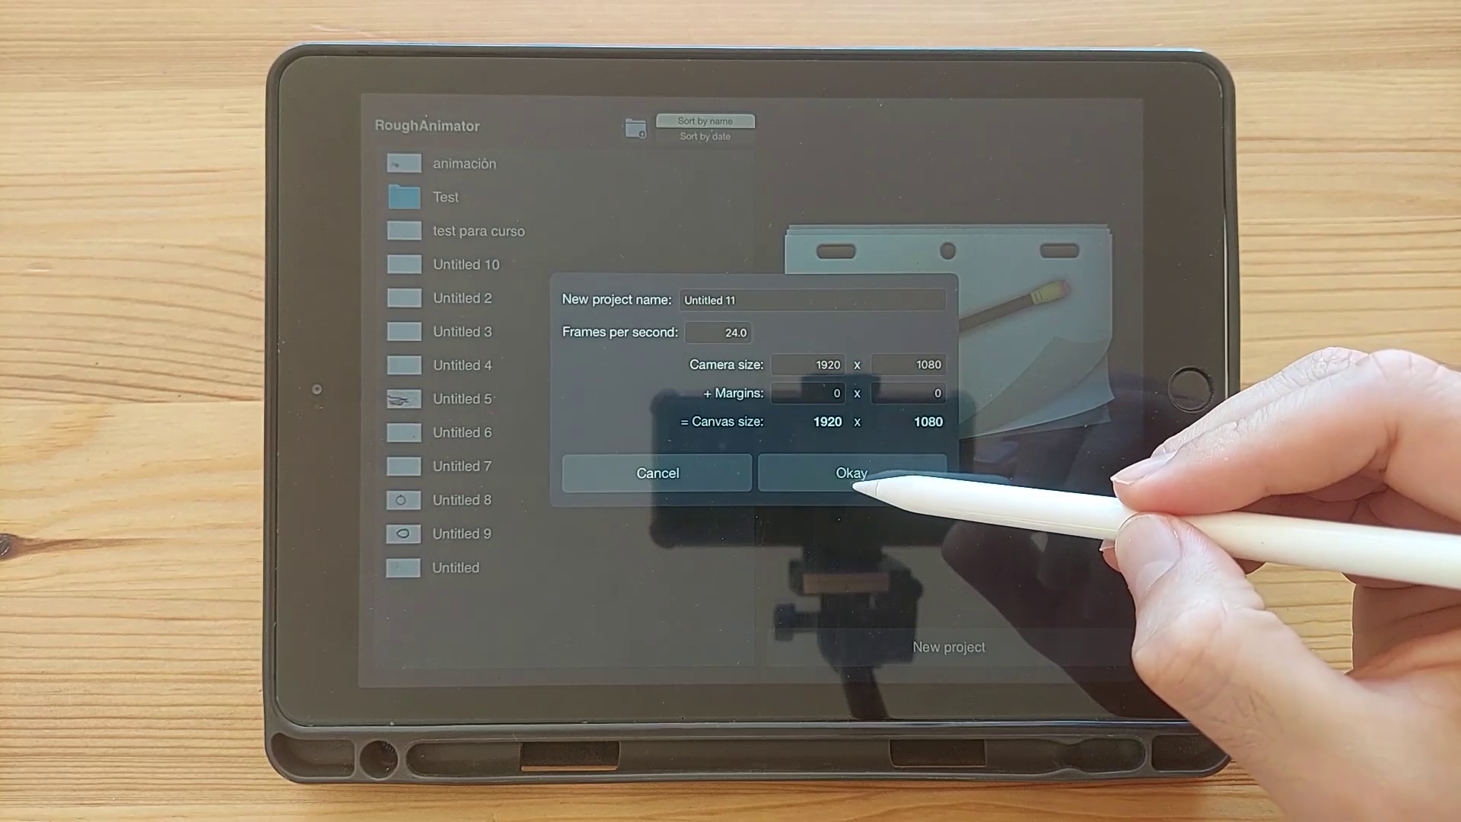
{"action": "left_click", "coordinate": [874, 475]}
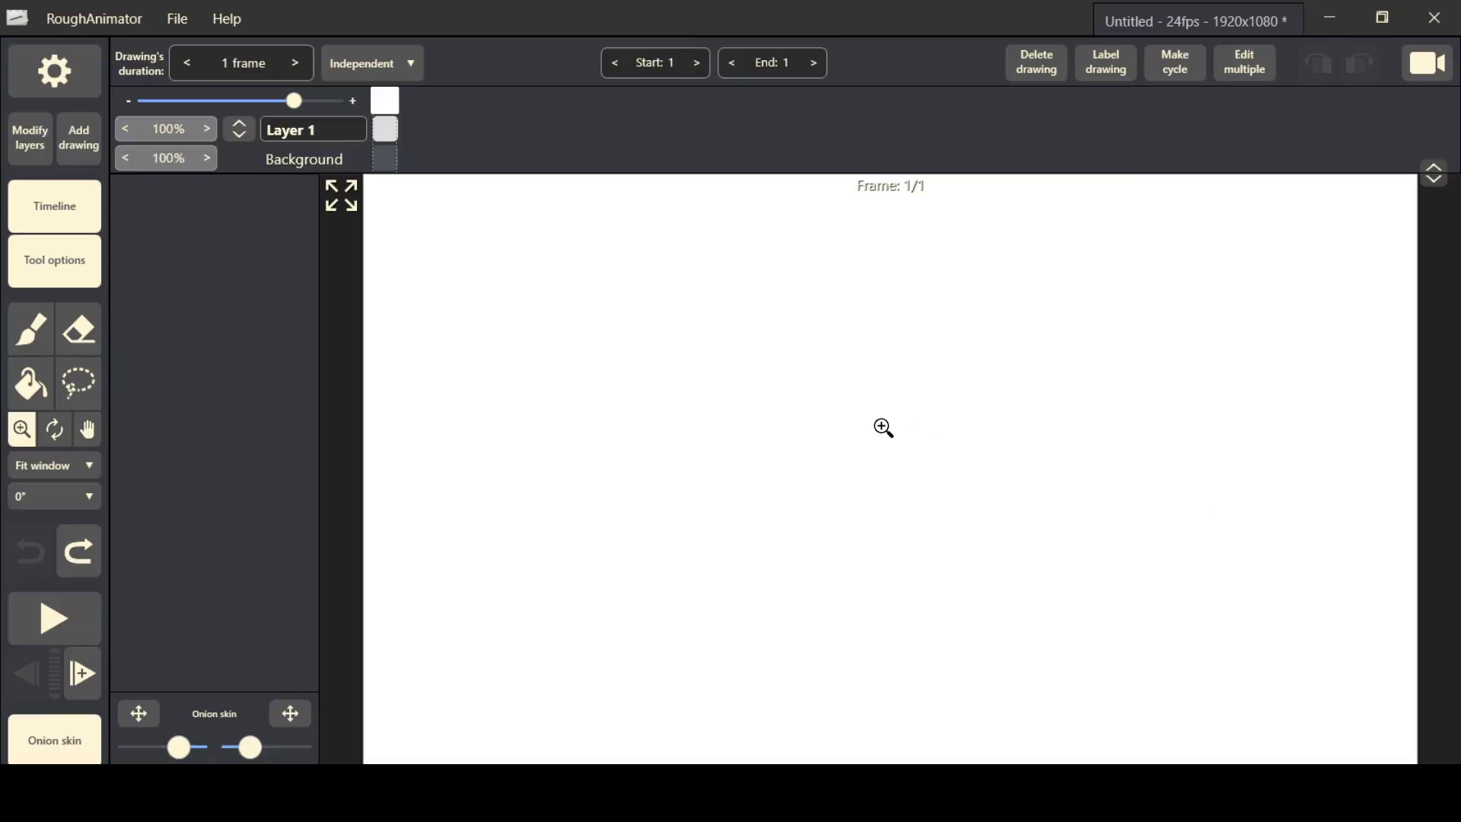
- Sketch a rough circle at the canvas centre with the black 17 px brush at 49% opacity
{"action": "left_click", "coordinate": [47, 351]}
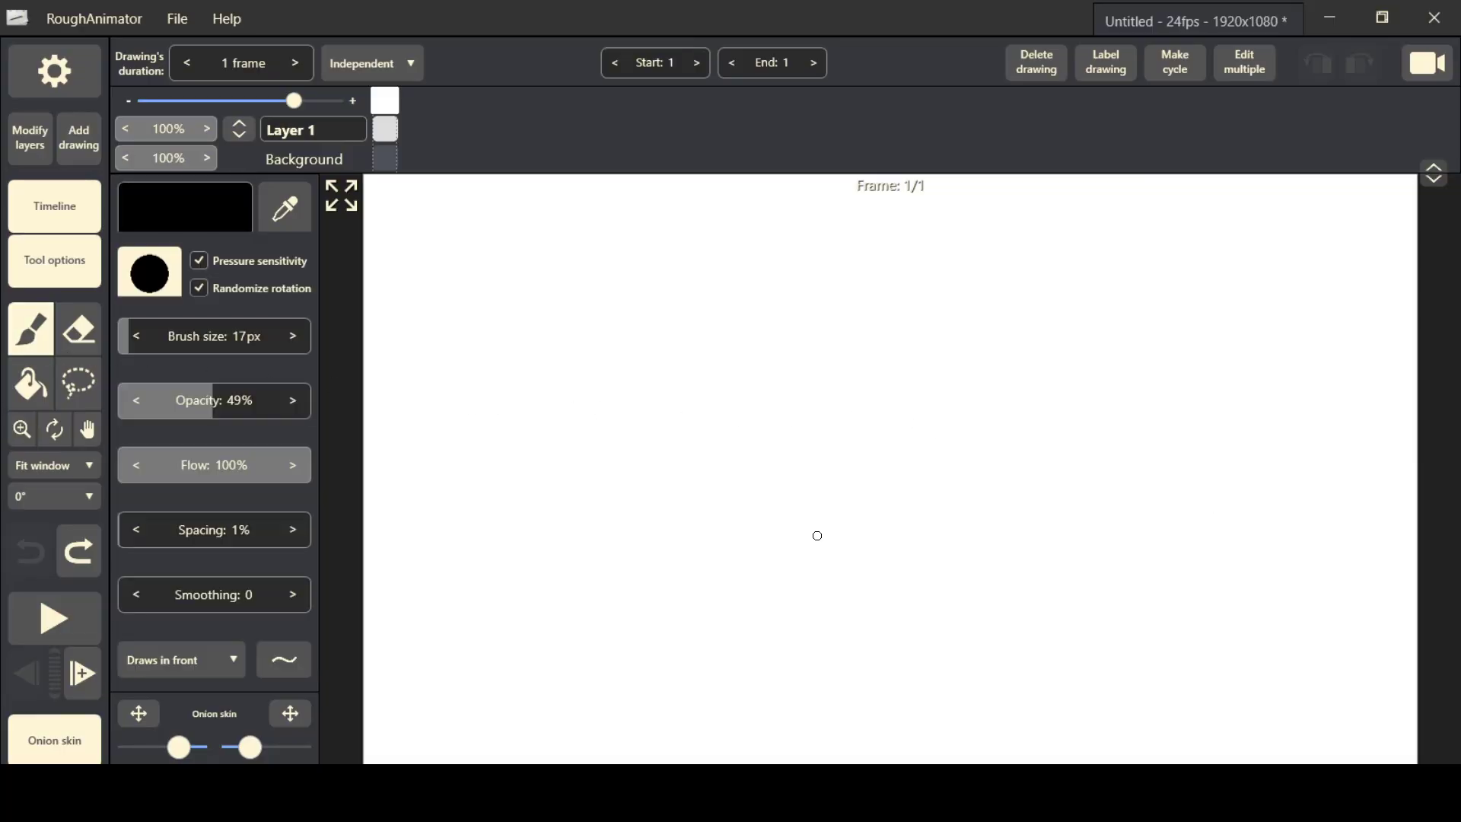
{"action": "left_click_drag", "start_coordinate": [795, 396], "coordinate": [776, 508]}
{"action": "mouse_move", "coordinate": [845, 360]}
{"action": "left_mouse_down"}
{"action": "mouse_move", "coordinate": [1011, 473]}
{"action": "mouse_move", "coordinate": [780, 487]}
{"action": "mouse_move", "coordinate": [899, 577]}
{"action": "mouse_move", "coordinate": [989, 541]}
{"action": "mouse_move", "coordinate": [1020, 417]}
{"action": "left_mouse_up"}
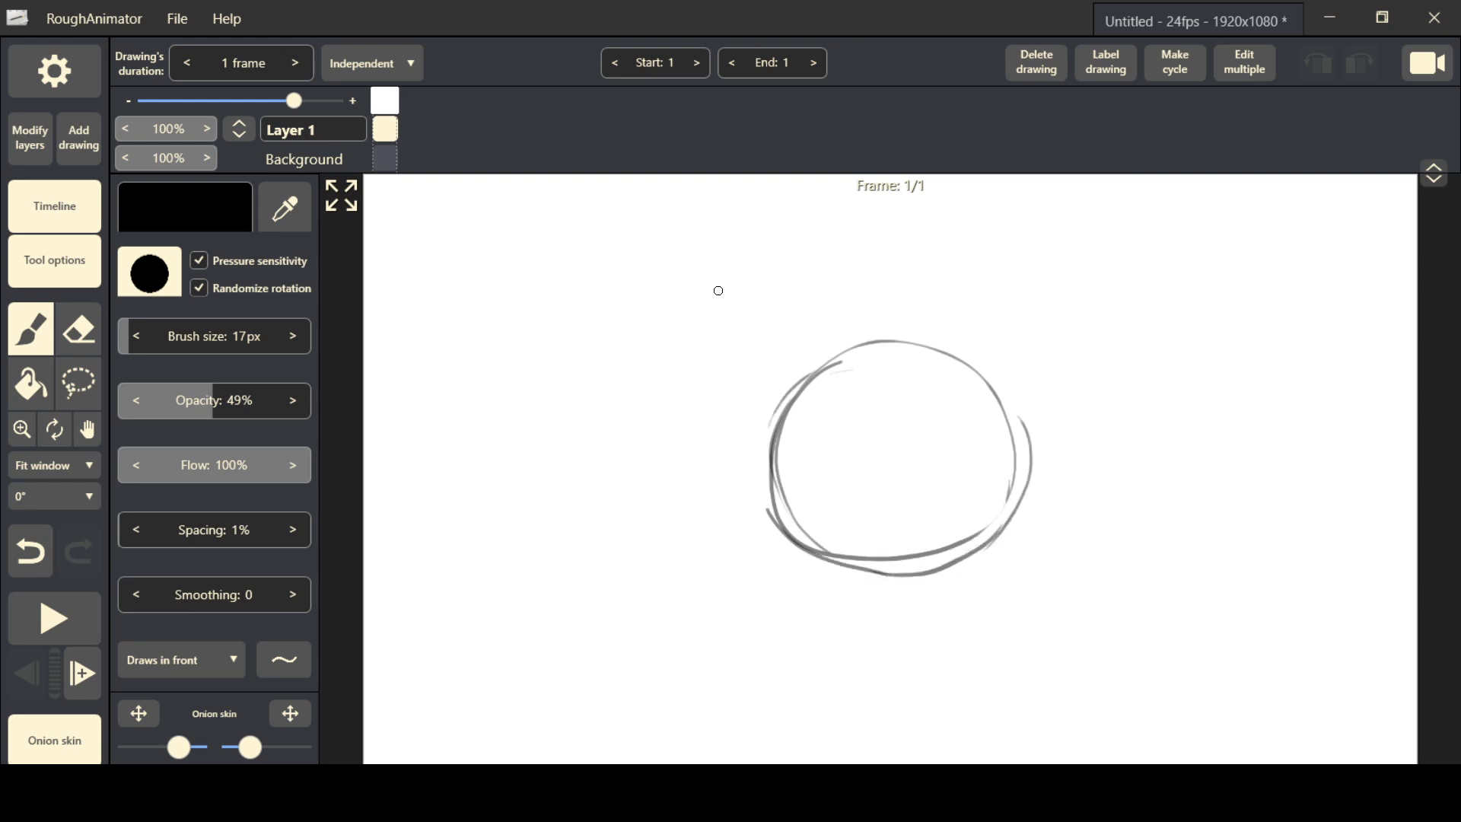
- Undo the last few brush strokes of the circle sketch
{"action": "left_click", "coordinate": [47, 559]}
{"action": "left_click", "coordinate": [46, 557]}
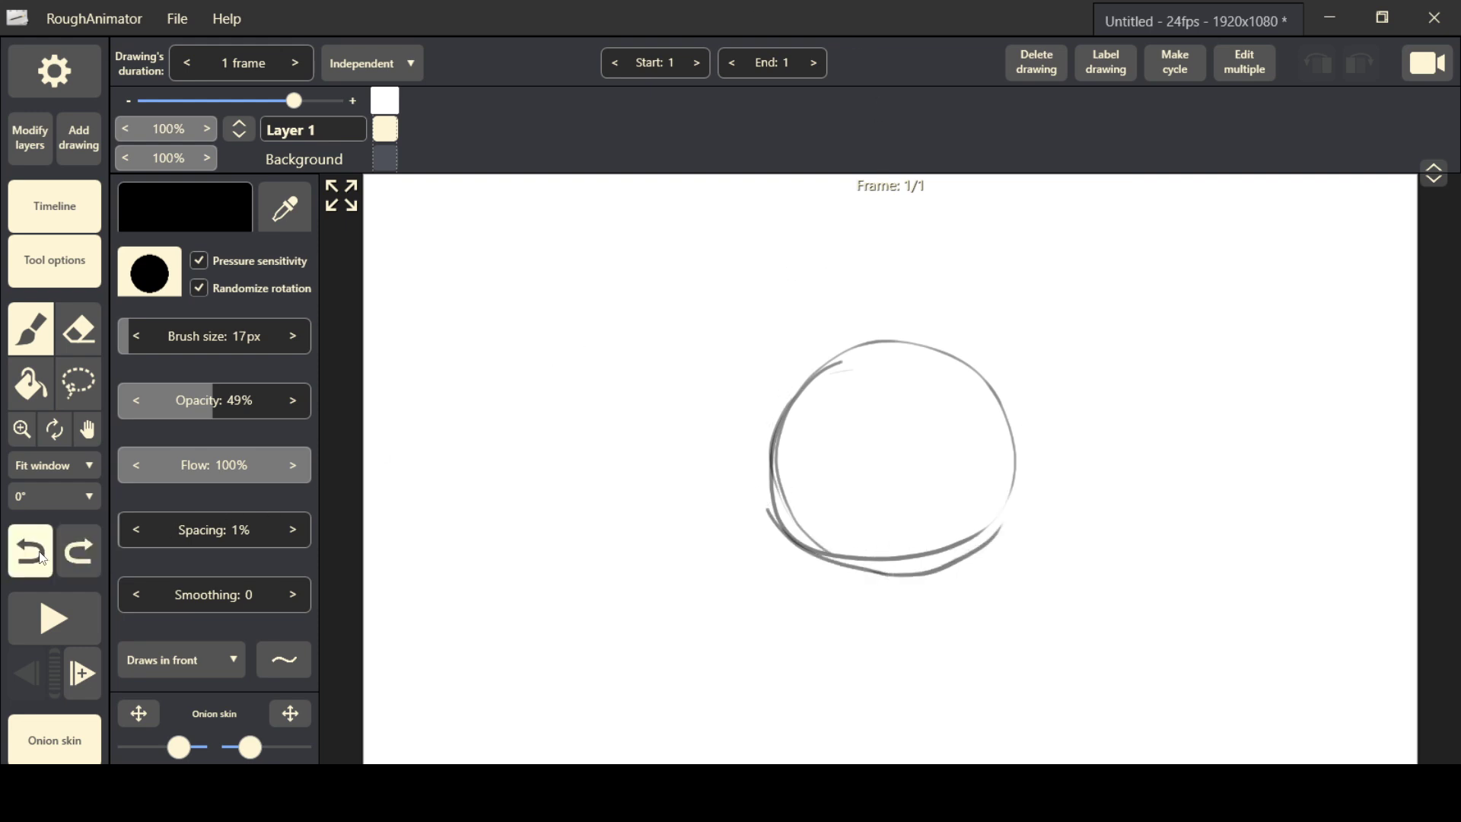
{"action": "left_click", "coordinate": [44, 556]}
{"action": "left_click", "coordinate": [41, 555]}
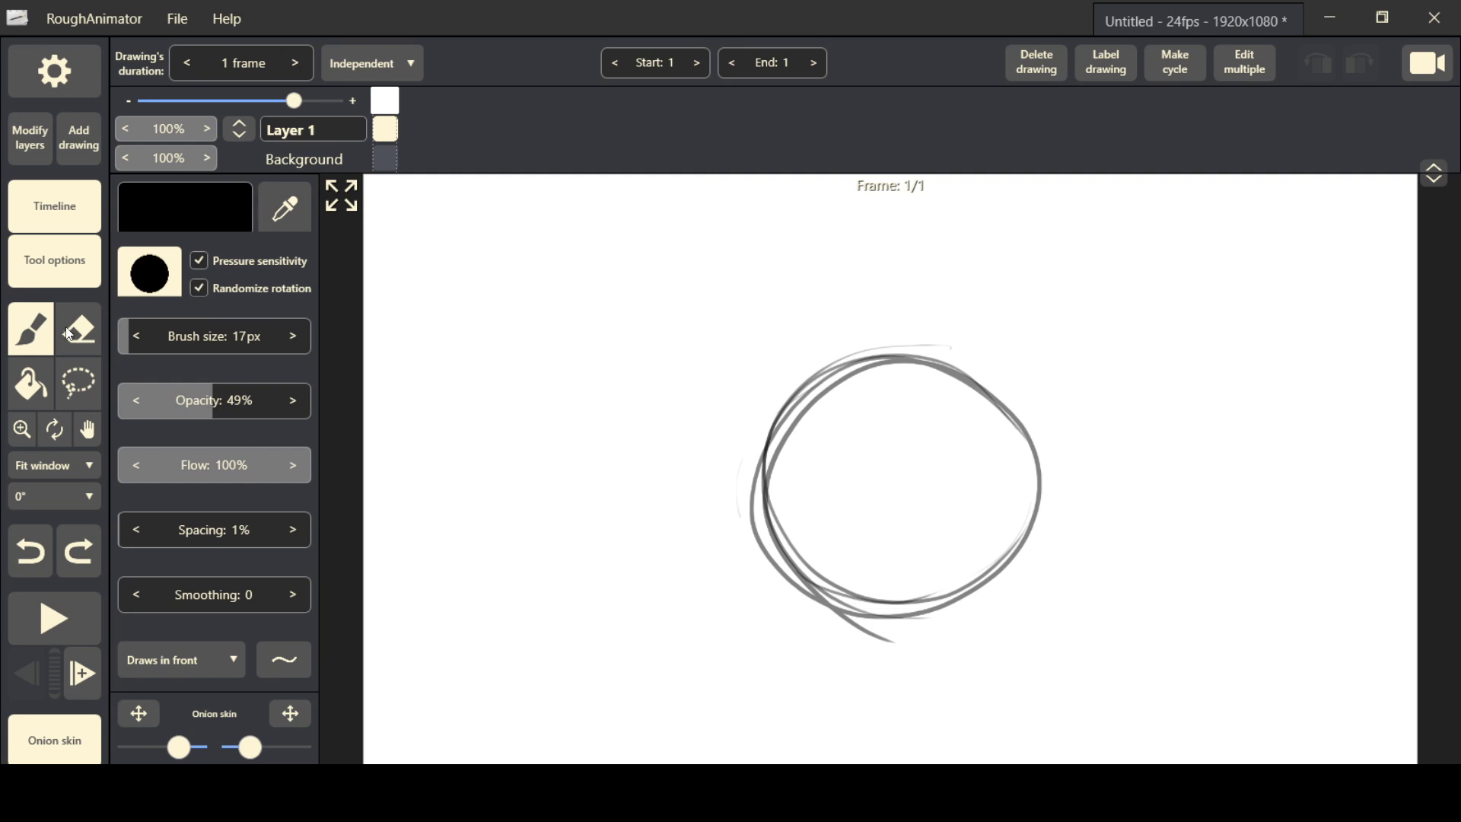
- Erase part of the circle sketch's outline with the 136 px eraser at 100% opacity
{"action": "left_click", "coordinate": [80, 332]}
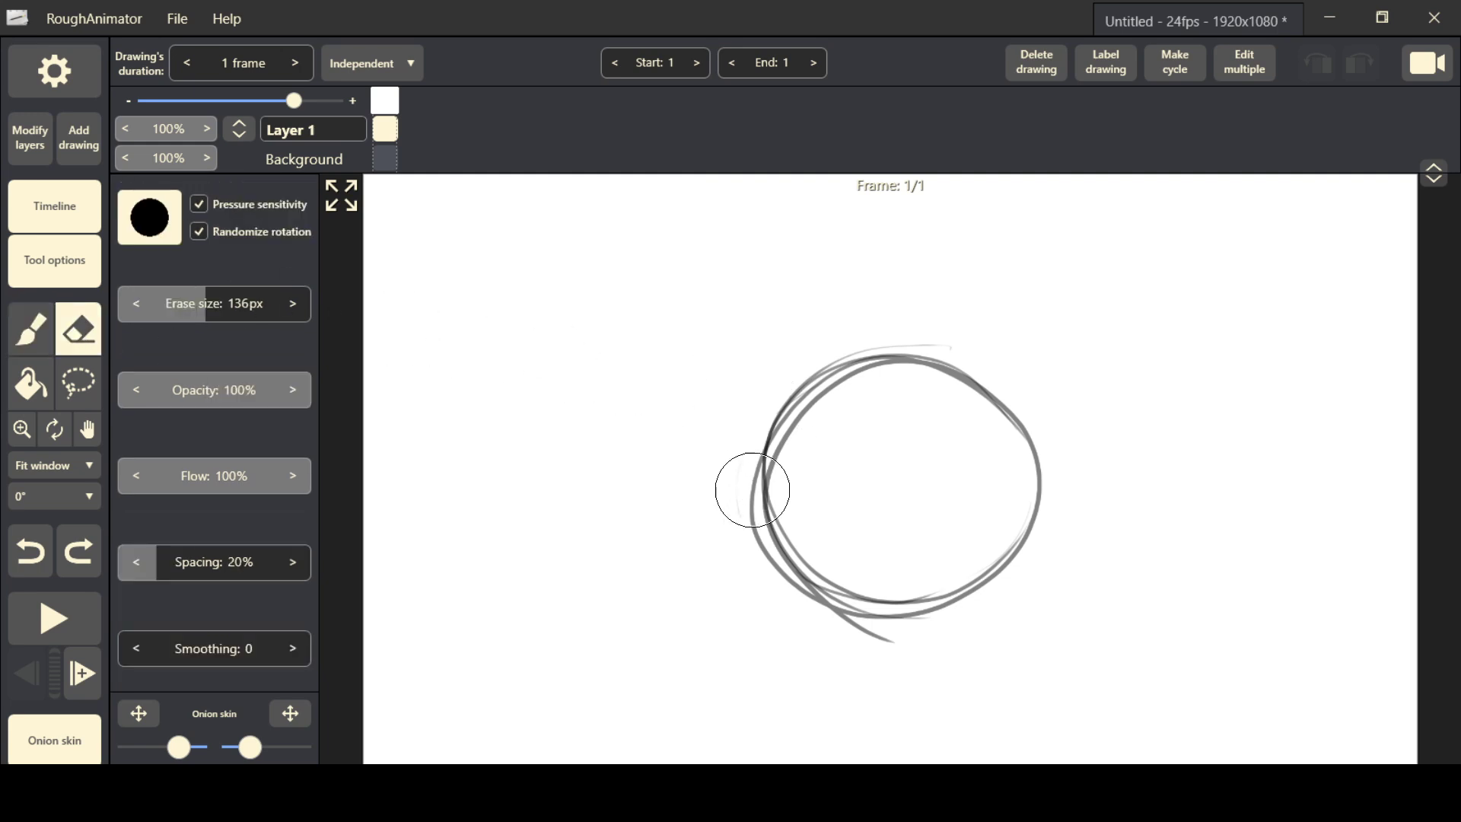
{"action": "mouse_move", "coordinate": [752, 490]}
{"action": "left_mouse_down"}
{"action": "mouse_move", "coordinate": [730, 558]}
{"action": "mouse_move", "coordinate": [966, 450]}
{"action": "mouse_move", "coordinate": [913, 608]}
{"action": "left_mouse_up"}
- Set the brush colour to turquoise 4ACEDD
{"action": "left_click", "coordinate": [44, 340]}
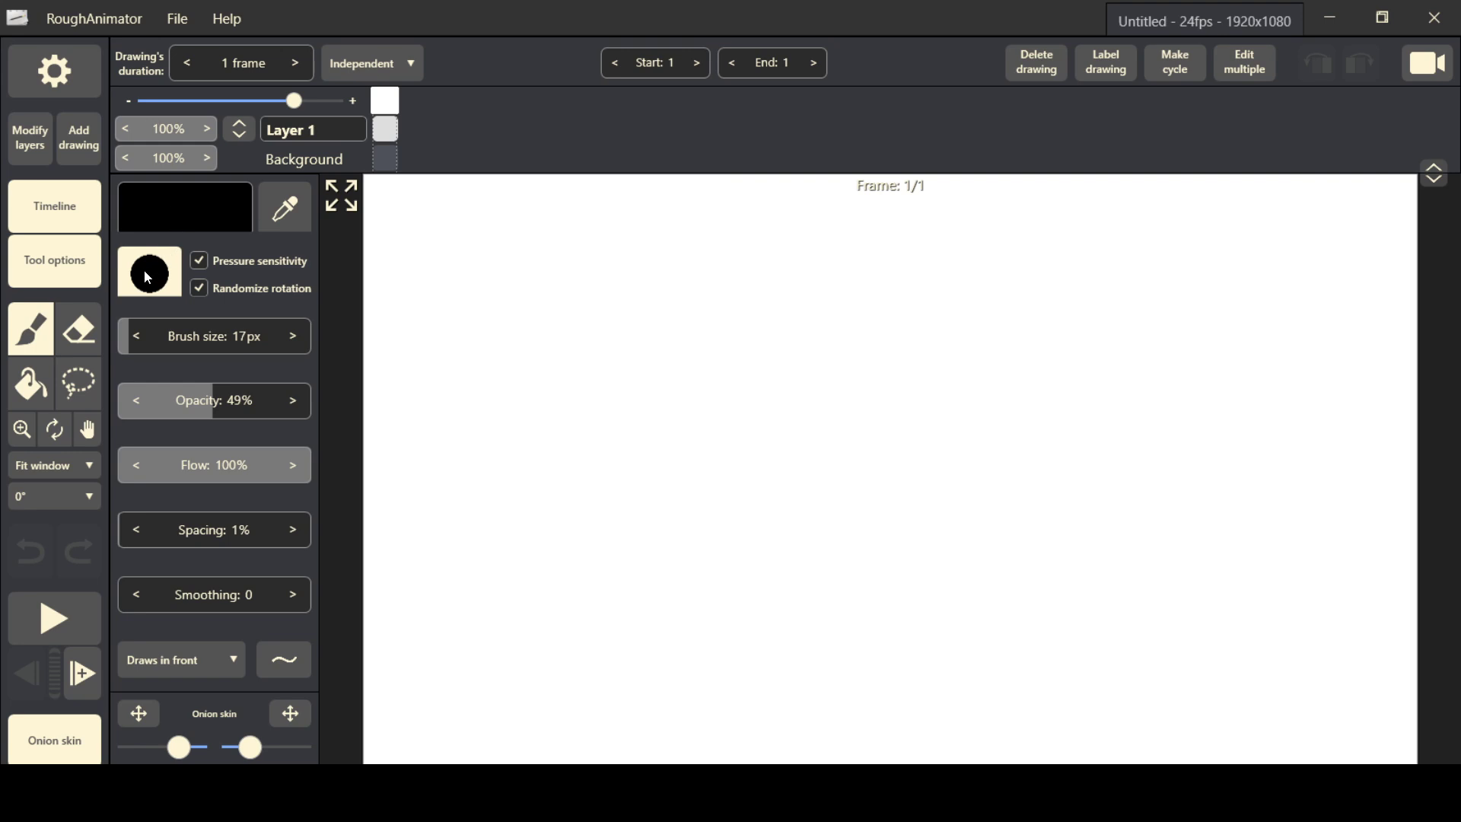
{"action": "left_click", "coordinate": [183, 222]}
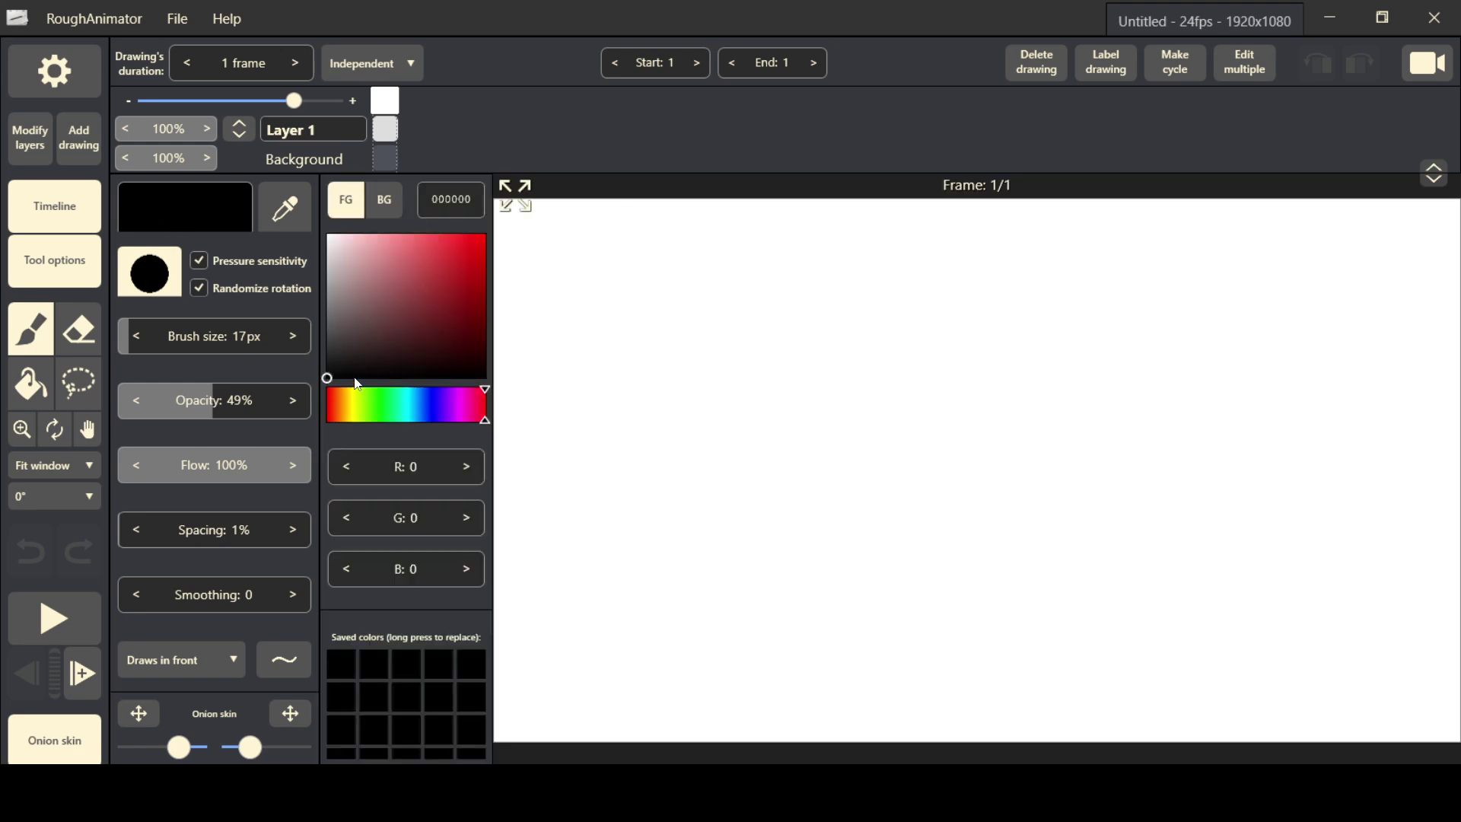
{"action": "left_click_drag", "start_coordinate": [442, 398], "coordinate": [426, 404]}
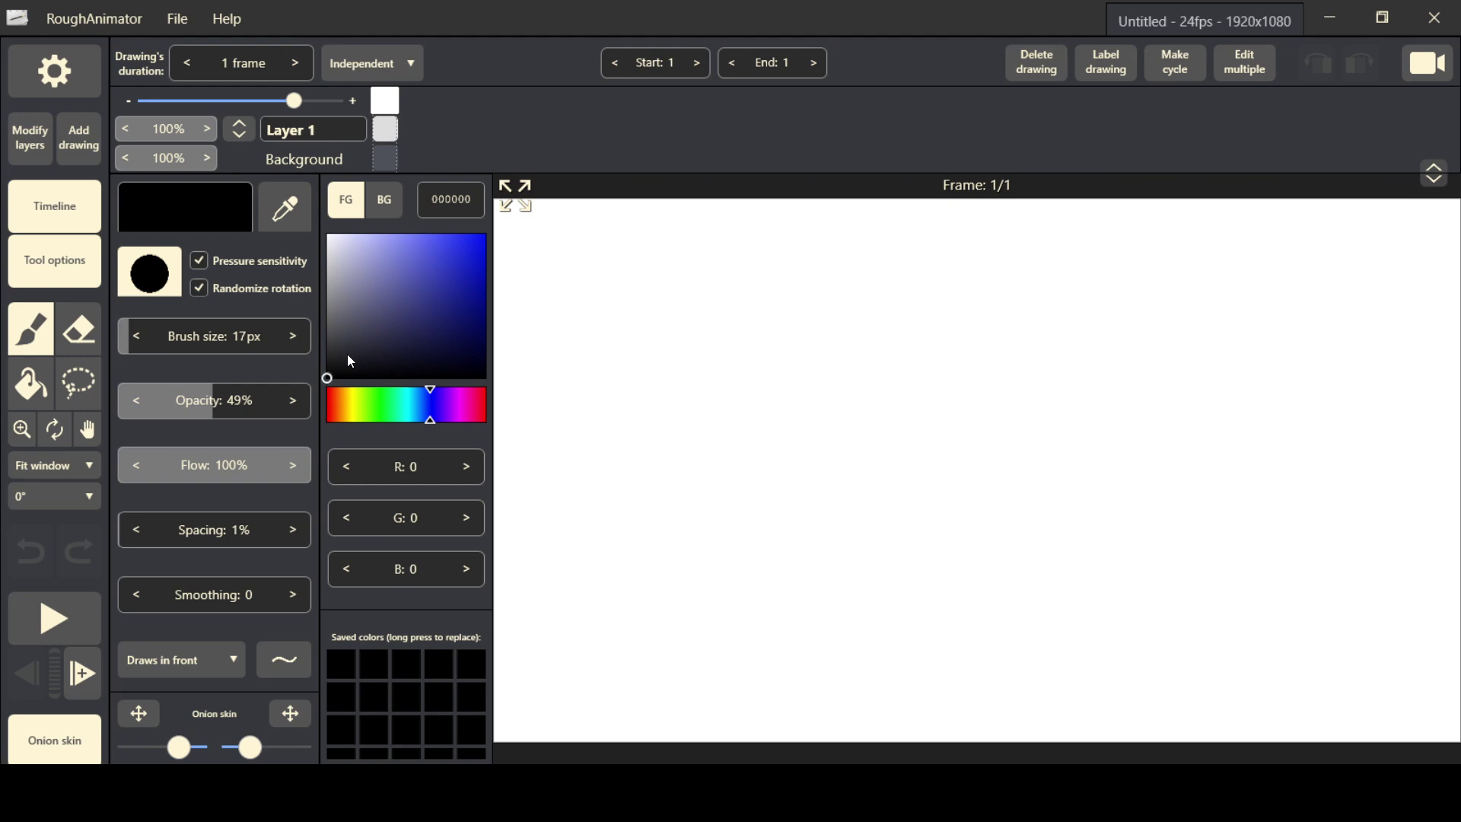
{"action": "mouse_move", "coordinate": [348, 355]}
{"action": "left_mouse_down"}
{"action": "mouse_move", "coordinate": [381, 302]}
{"action": "mouse_move", "coordinate": [382, 250]}
{"action": "mouse_move", "coordinate": [432, 253]}
{"action": "left_mouse_up"}
{"action": "left_click", "coordinate": [409, 404]}
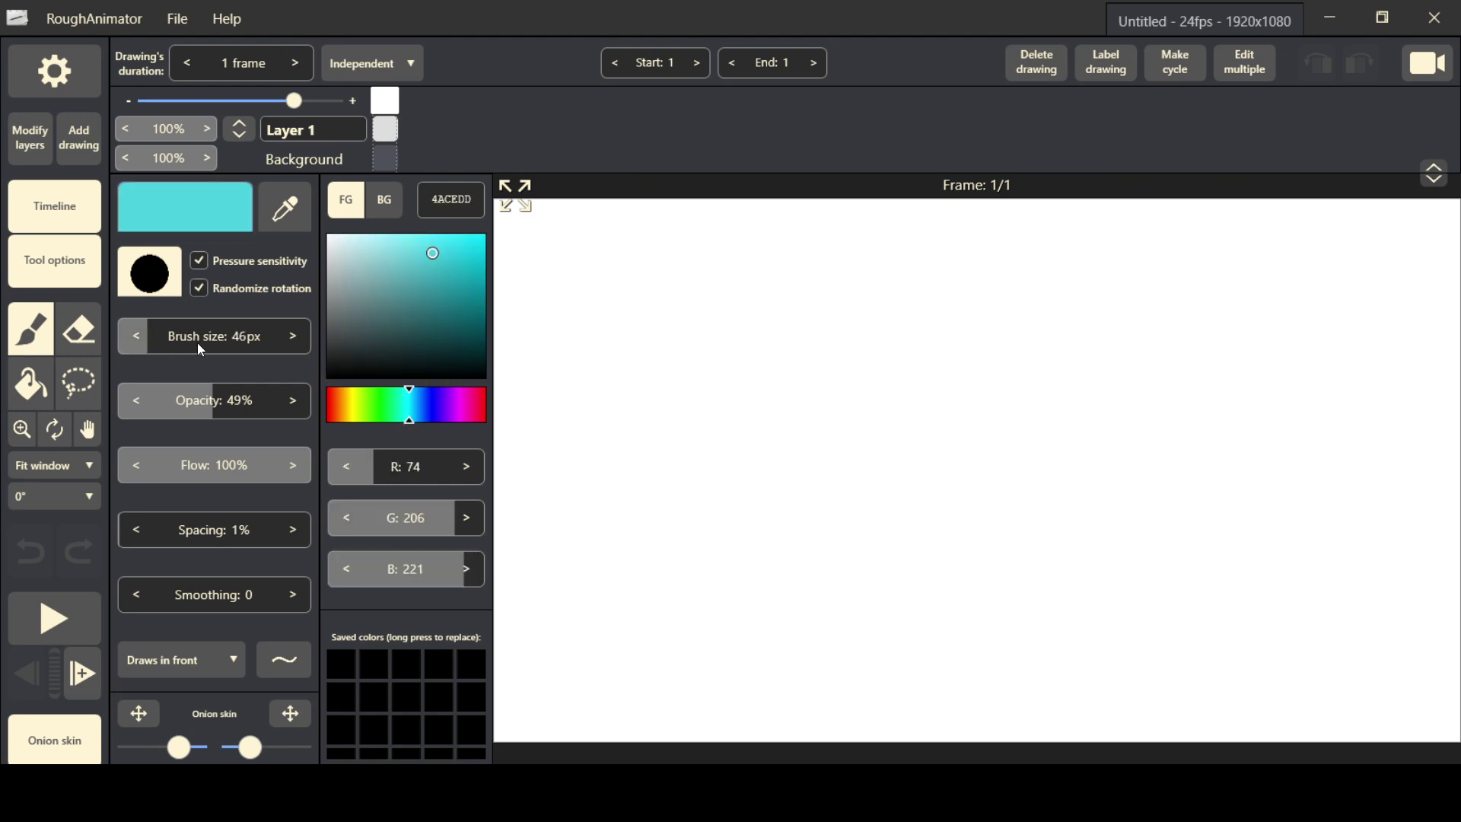
- Paint a long horizontal stroke with a 220 px brush and another one below it at 60 px
{"action": "left_click_drag", "start_coordinate": [198, 343], "coordinate": [308, 349]}
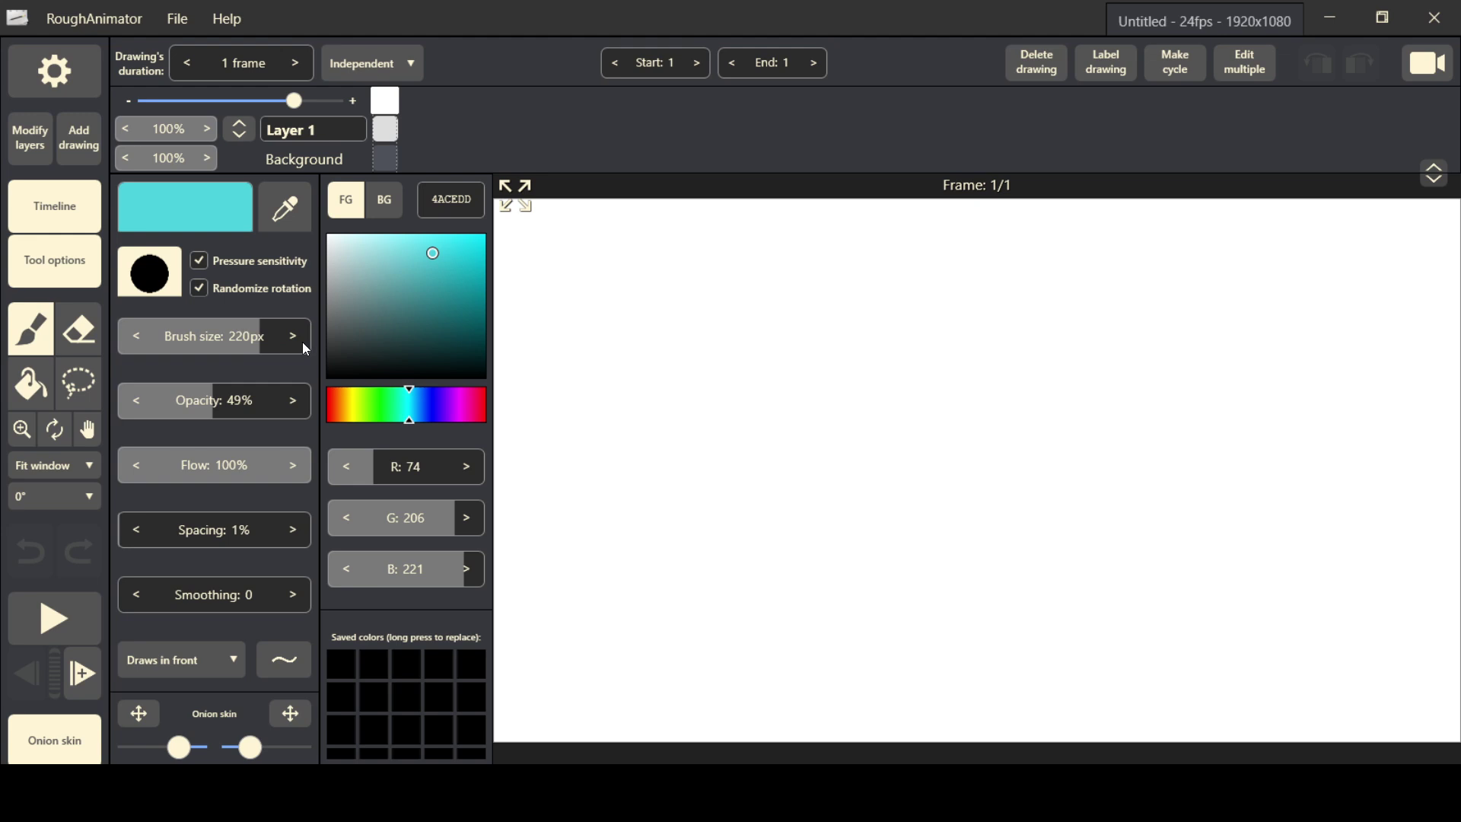
{"action": "left_click_drag", "start_coordinate": [719, 344], "coordinate": [1324, 341]}
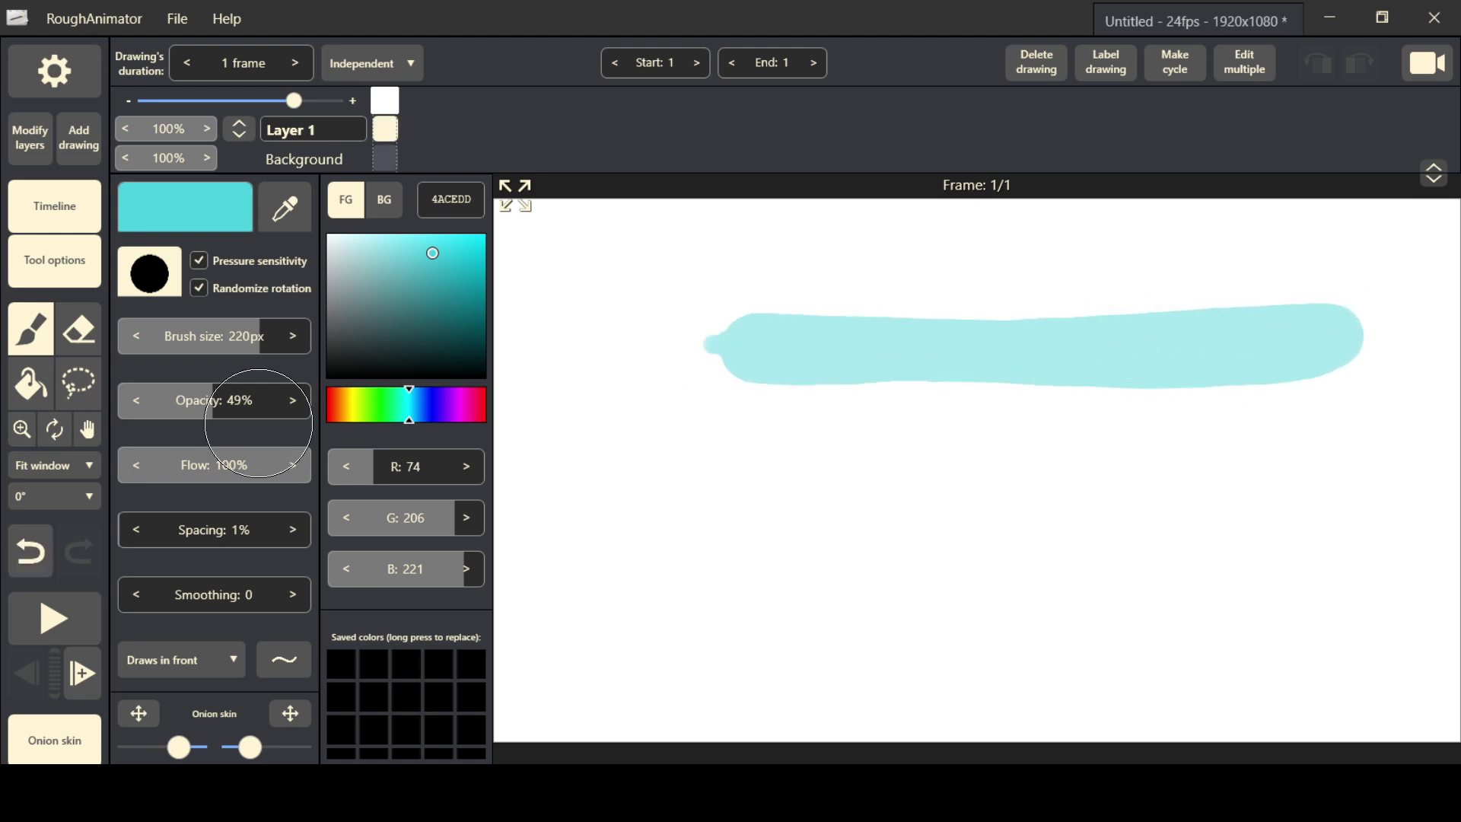
{"action": "left_click_drag", "start_coordinate": [243, 342], "coordinate": [150, 351]}
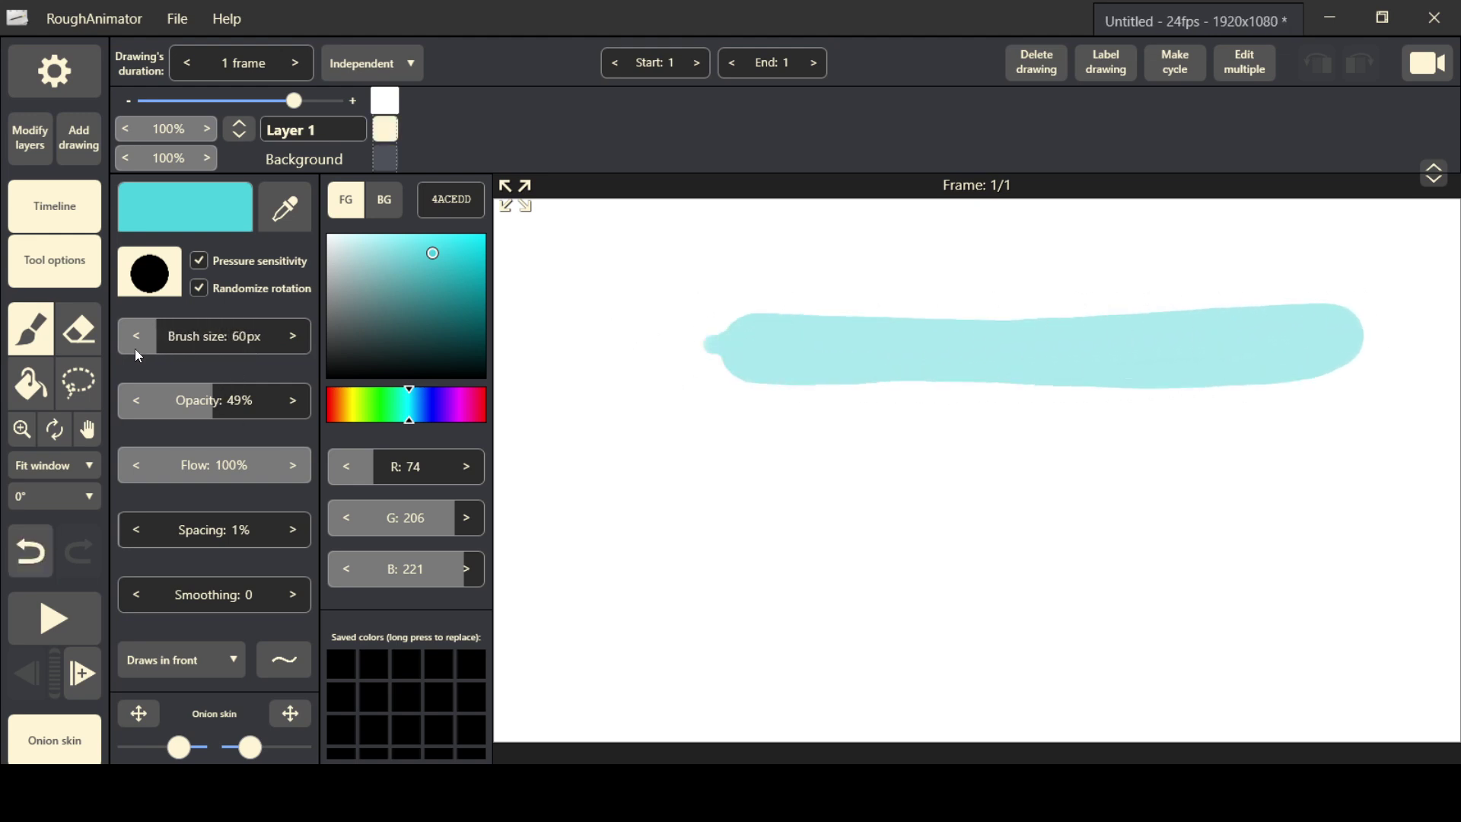
{"action": "left_click_drag", "start_coordinate": [744, 563], "coordinate": [1328, 562]}
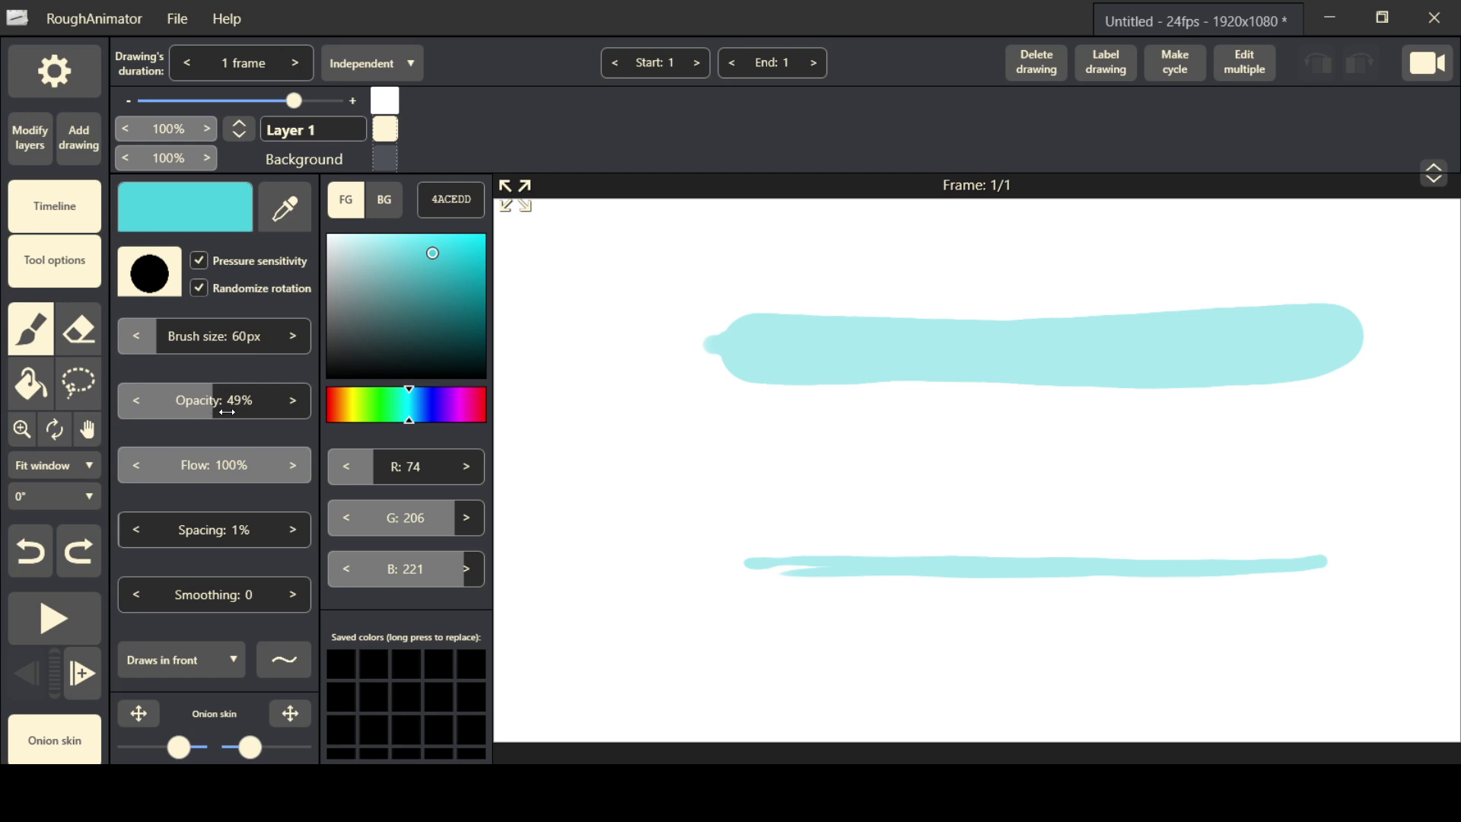
- Set the brush opacity to 8% and paint two overlapping wavy strokes between the horizontal bands
{"action": "left_click_drag", "start_coordinate": [180, 401], "coordinate": [133, 401]}
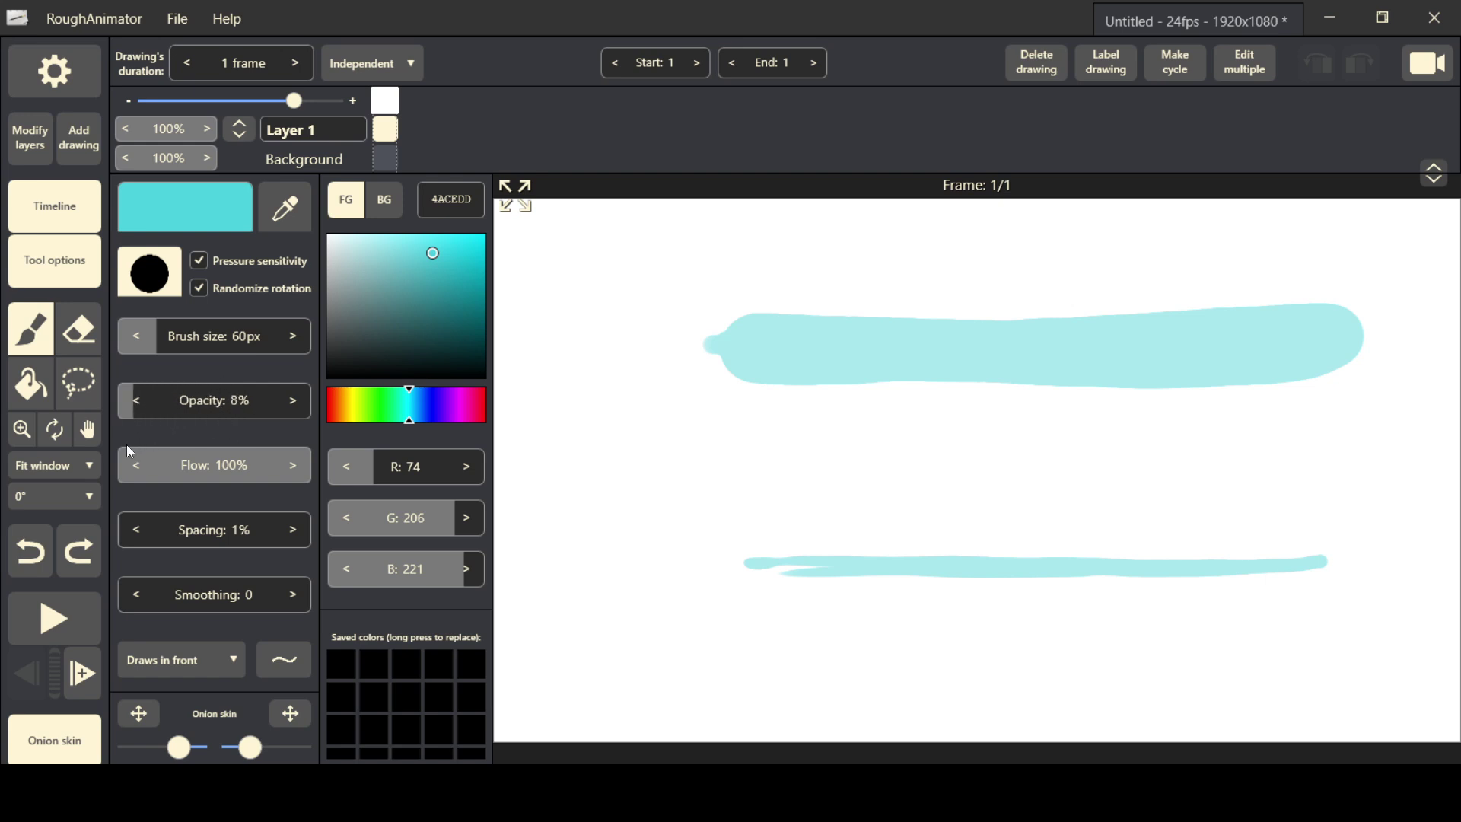
{"action": "mouse_move", "coordinate": [772, 506]}
{"action": "left_mouse_down"}
{"action": "mouse_move", "coordinate": [904, 453]}
{"action": "mouse_move", "coordinate": [1037, 446]}
{"action": "mouse_move", "coordinate": [1133, 512]}
{"action": "mouse_move", "coordinate": [1294, 454]}
{"action": "left_mouse_up"}
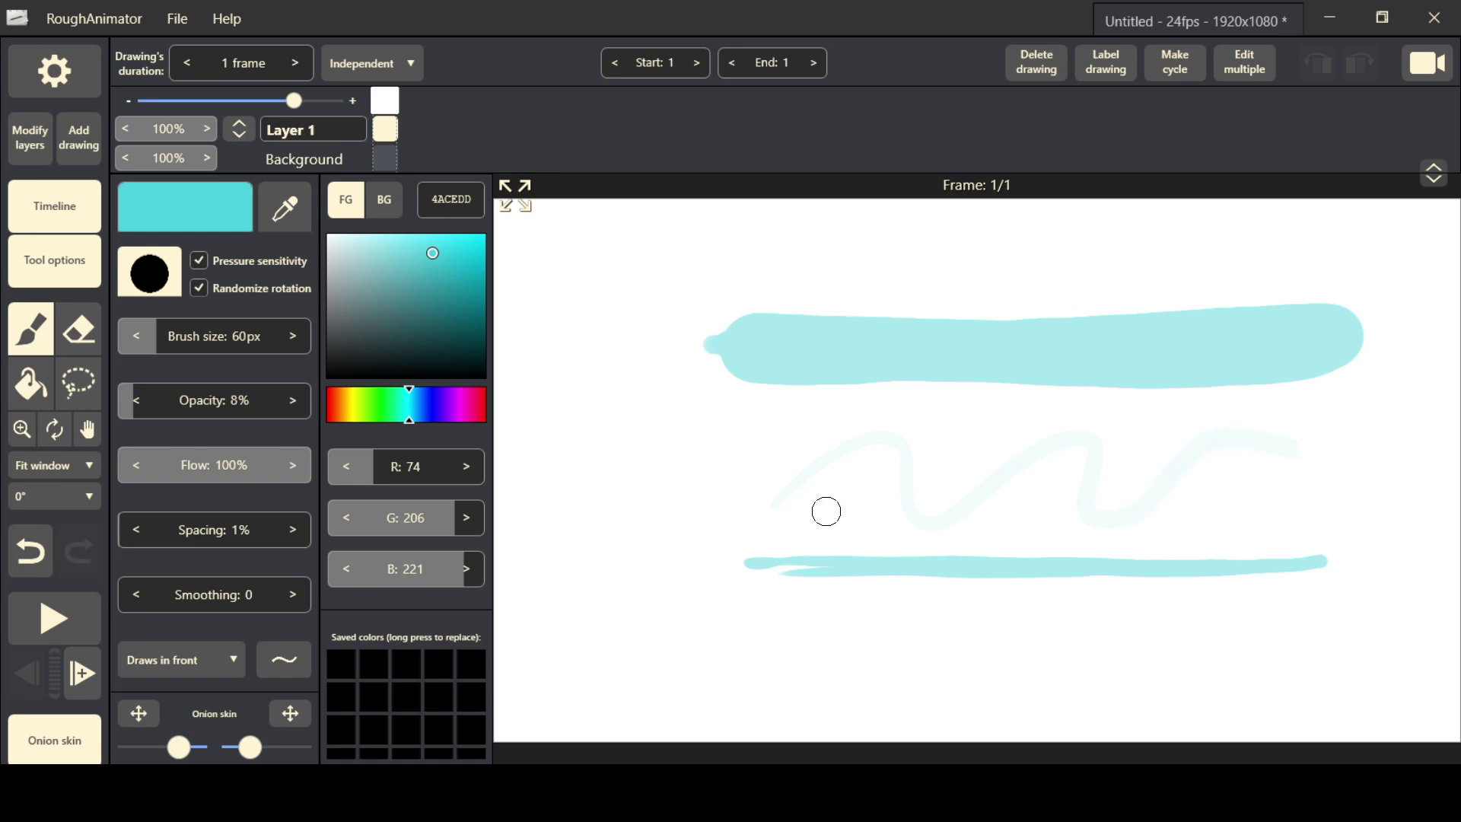
{"action": "mouse_move", "coordinate": [825, 513]}
{"action": "left_mouse_down"}
{"action": "mouse_move", "coordinate": [887, 450]}
{"action": "mouse_move", "coordinate": [969, 460]}
{"action": "mouse_move", "coordinate": [971, 527]}
{"action": "mouse_move", "coordinate": [1060, 465]}
{"action": "mouse_move", "coordinate": [1131, 444]}
{"action": "mouse_move", "coordinate": [1144, 528]}
{"action": "mouse_move", "coordinate": [1231, 464]}
{"action": "left_mouse_up"}
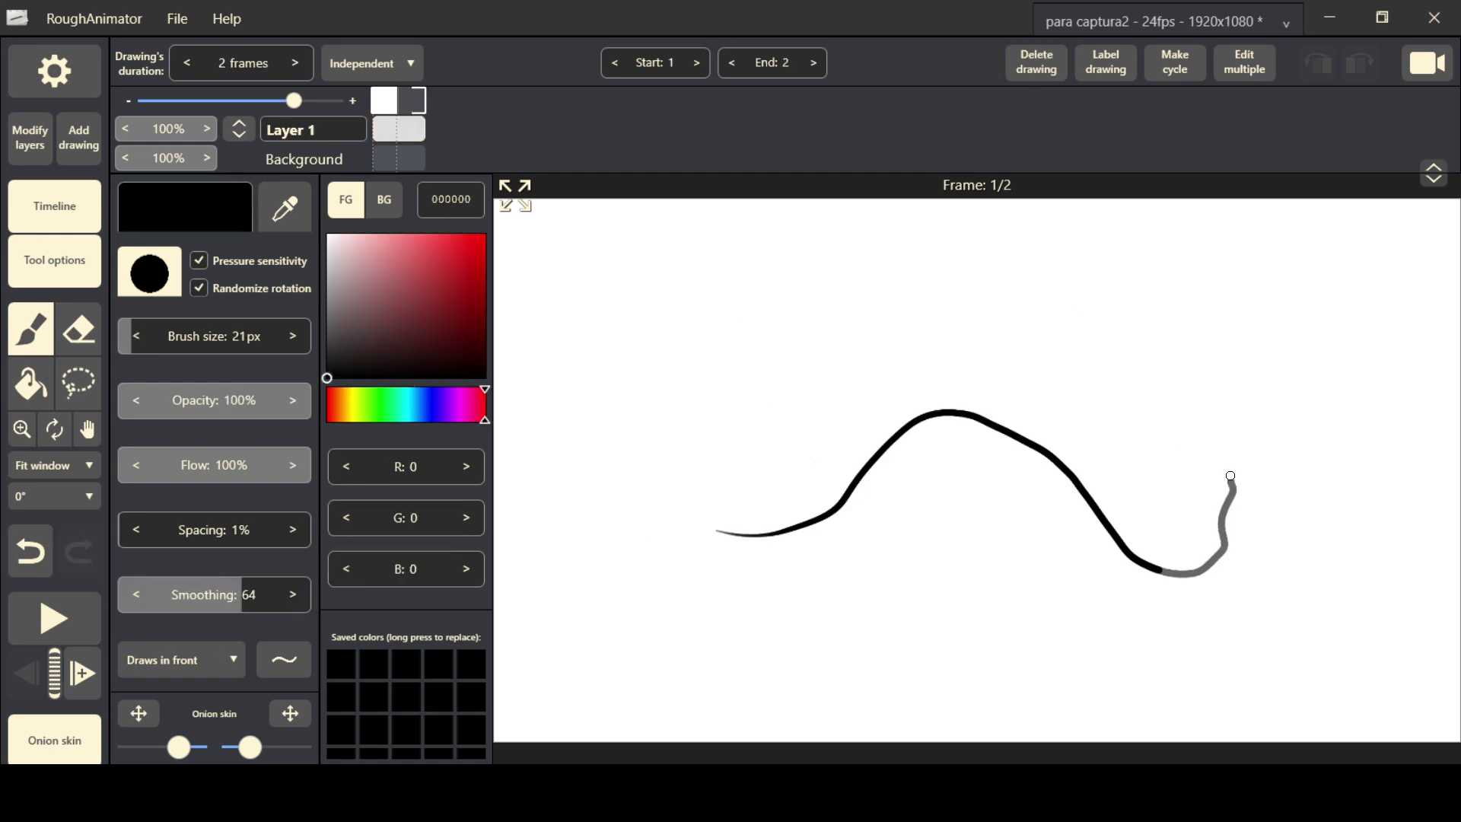
- Draw a black wavy line with the 21 px brush at smoothing 64, raise the smoothing and draw another freehand stroke
{"action": "left_click_drag", "start_coordinate": [1227, 475], "coordinate": [1220, 423]}
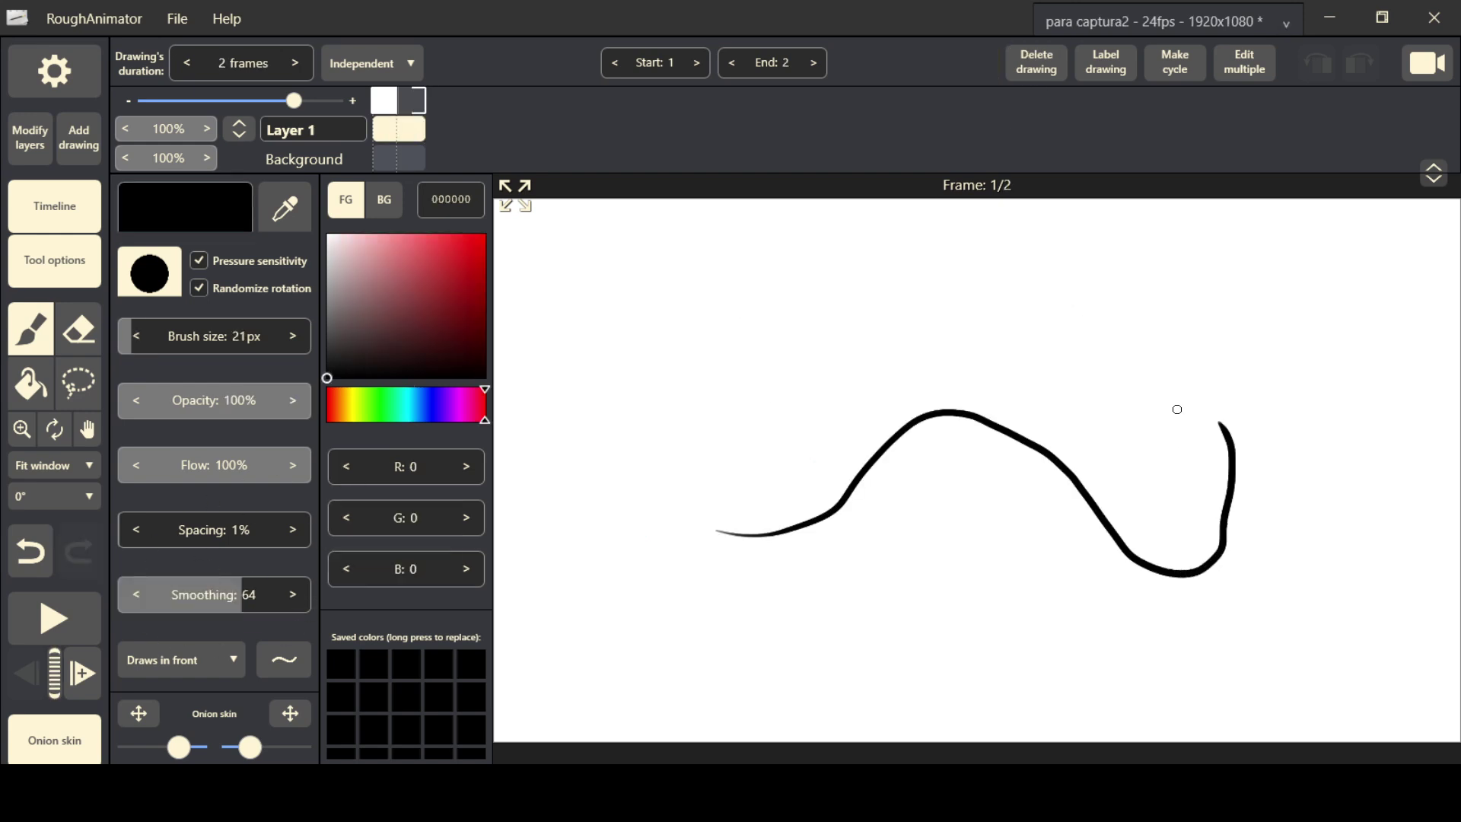
{"action": "left_click_drag", "start_coordinate": [252, 599], "coordinate": [299, 598]}
{"action": "mouse_move", "coordinate": [580, 407]}
{"action": "left_mouse_down"}
{"action": "mouse_move", "coordinate": [744, 343]}
{"action": "mouse_move", "coordinate": [781, 408]}
{"action": "mouse_move", "coordinate": [853, 398]}
{"action": "mouse_move", "coordinate": [869, 385]}
{"action": "mouse_move", "coordinate": [855, 305]}
{"action": "mouse_move", "coordinate": [871, 273]}
{"action": "mouse_move", "coordinate": [927, 268]}
{"action": "left_mouse_up"}
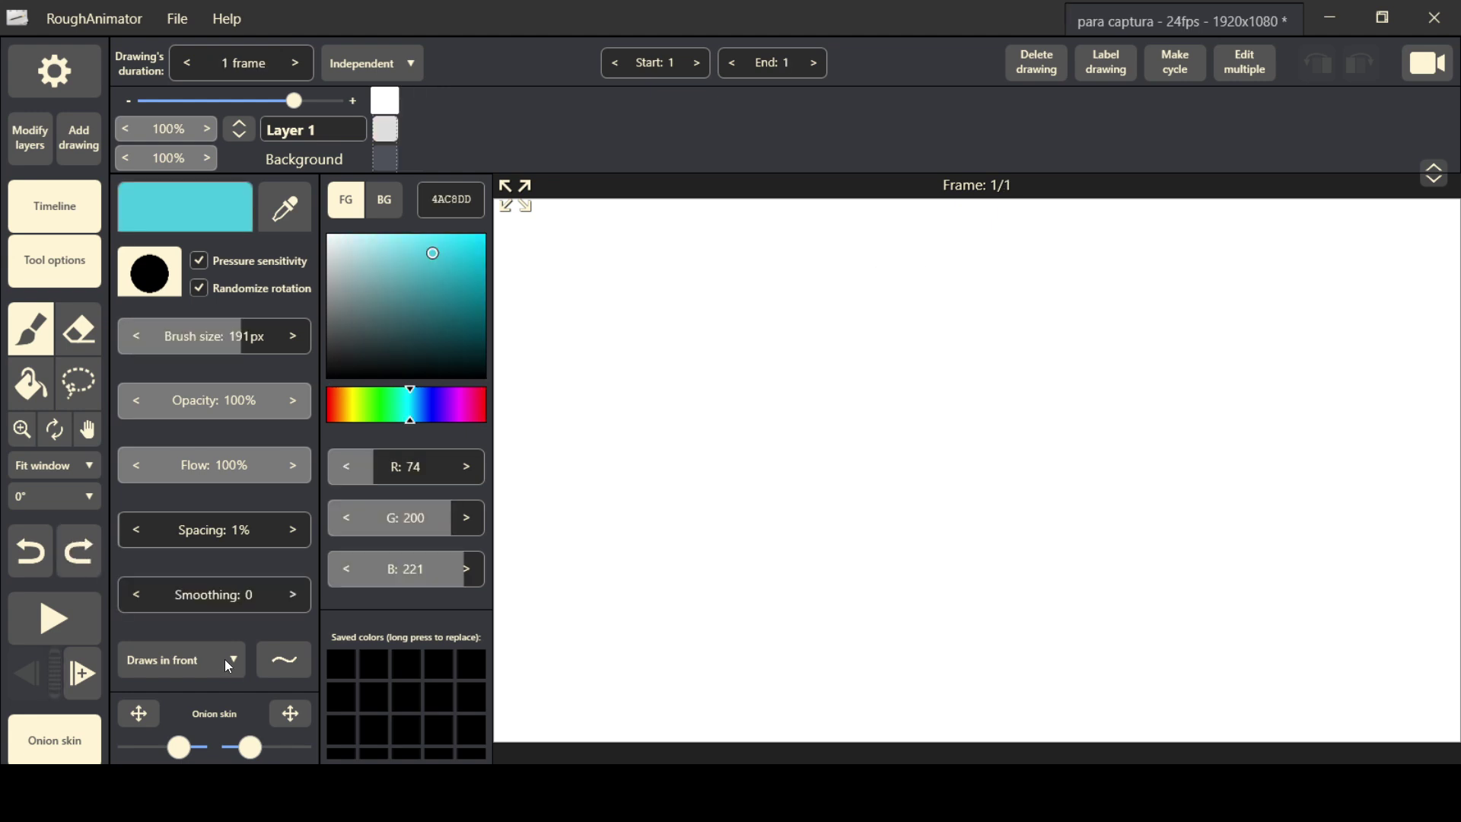
- With strokes set to draw in front, paint a horizontal turquoise 4AC8DD band and a vertical yellow-green D6DD4A band across it
{"action": "left_click", "coordinate": [225, 659]}
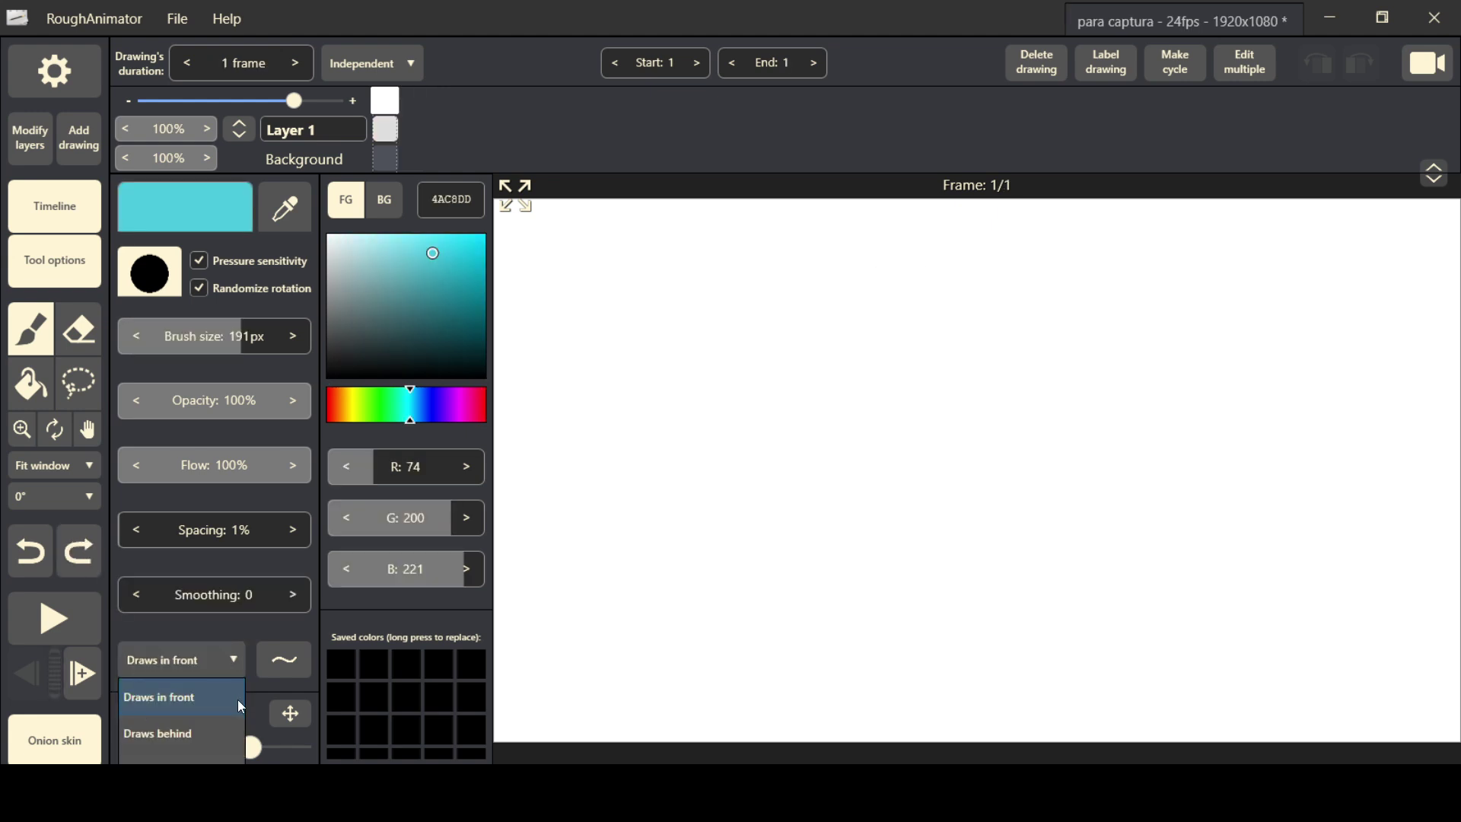
{"action": "left_click", "coordinate": [195, 696]}
{"action": "left_click_drag", "start_coordinate": [605, 466], "coordinate": [1291, 427]}
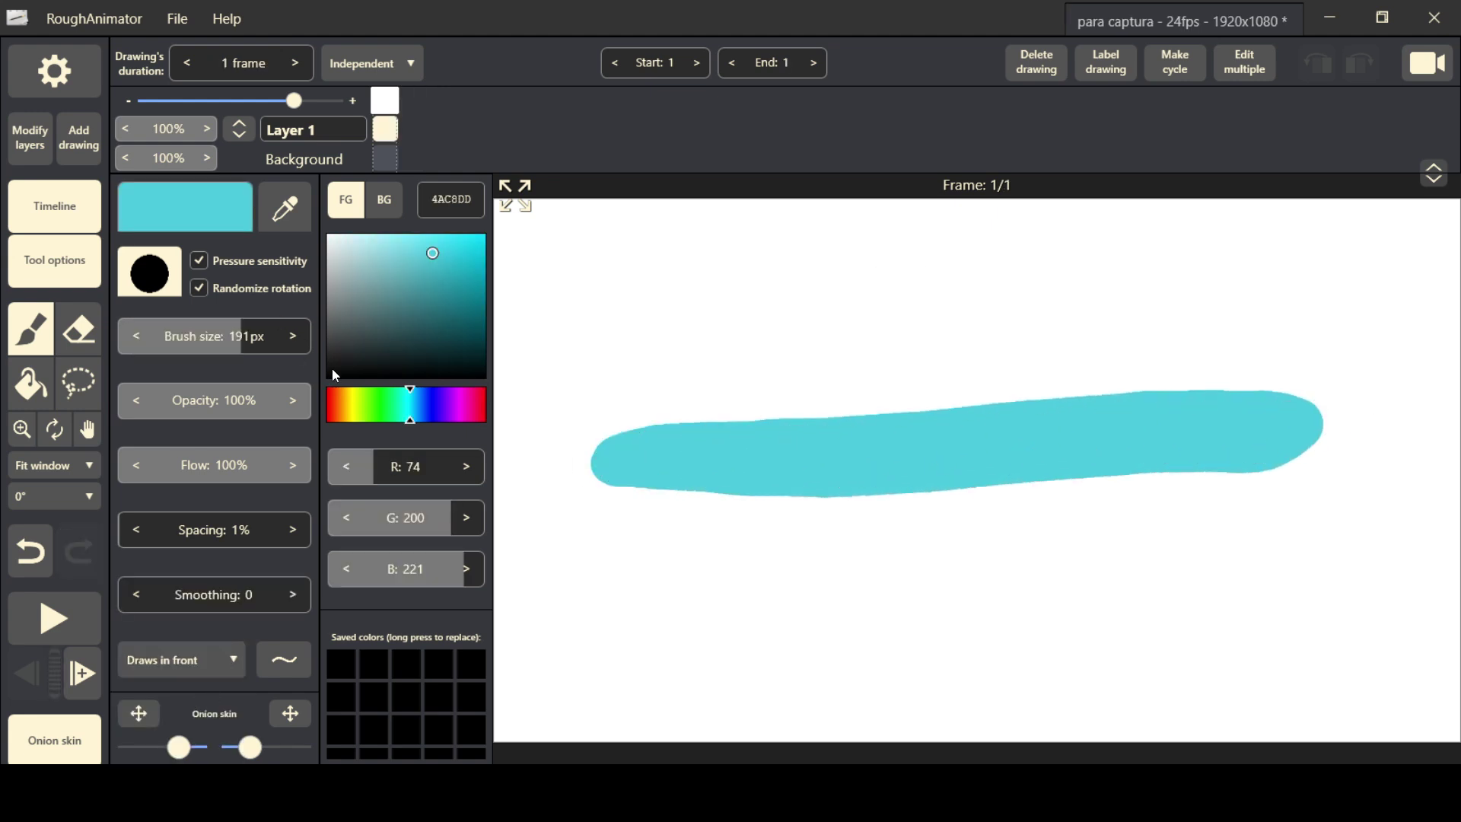
{"action": "left_click_drag", "start_coordinate": [342, 407], "coordinate": [351, 426]}
{"action": "left_click_drag", "start_coordinate": [808, 297], "coordinate": [832, 625]}
- Set the brush to draw behind and paint a vertical magenta DD4AB6 band across the far end of the turquoise band
{"action": "left_click", "coordinate": [222, 666]}
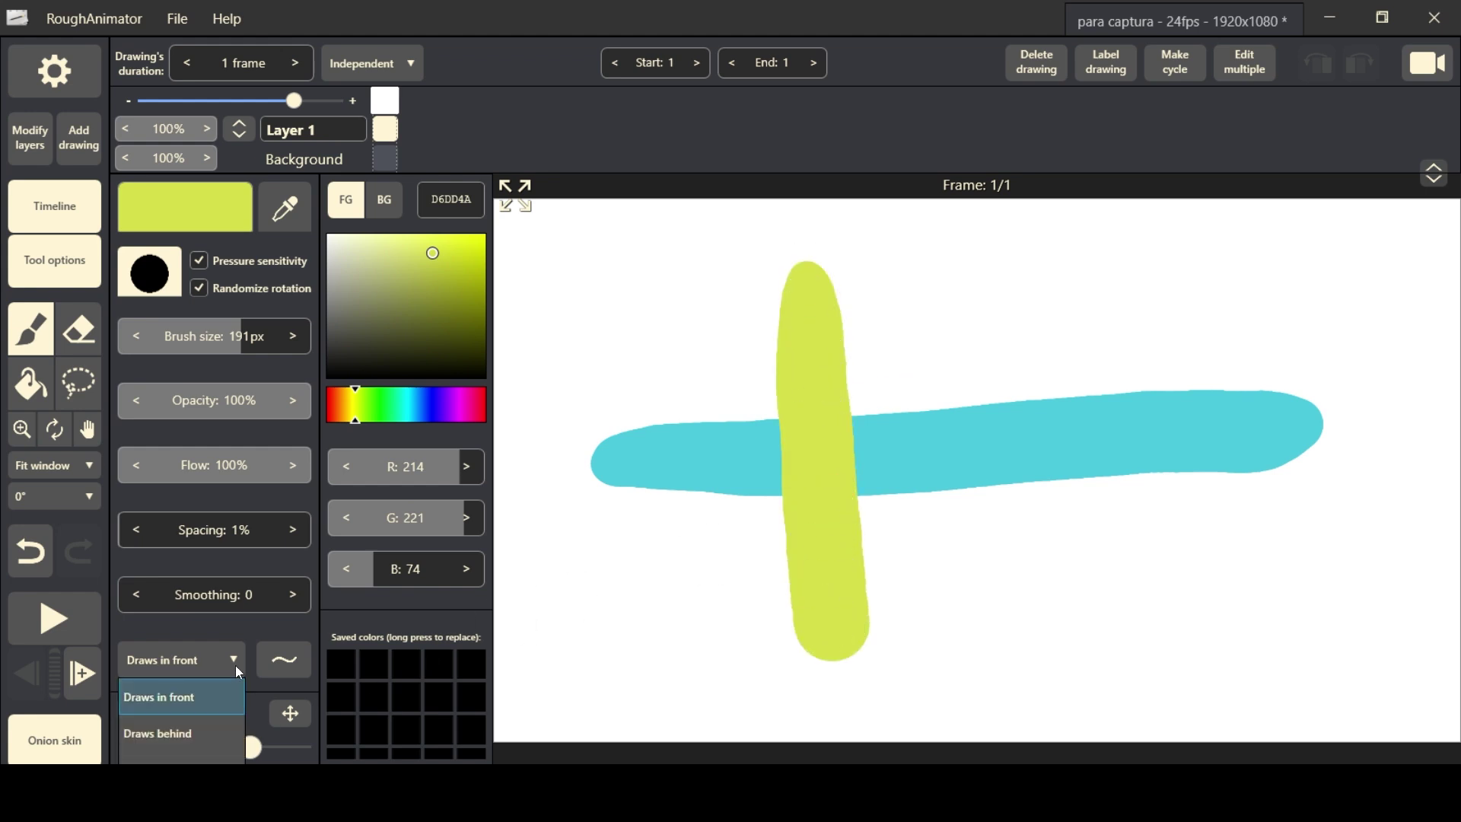
{"action": "left_click", "coordinate": [208, 735]}
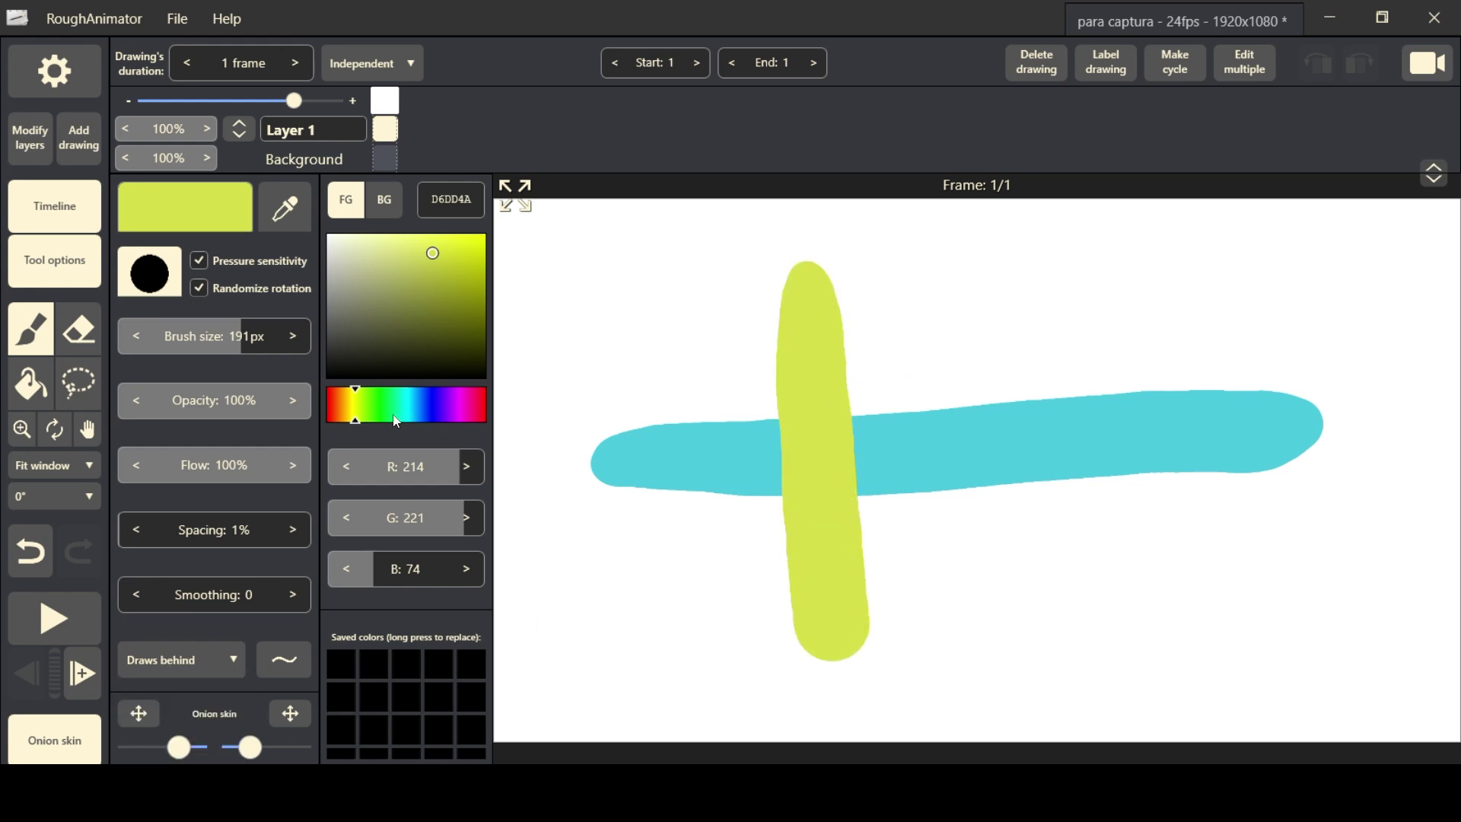
{"action": "left_click_drag", "start_coordinate": [403, 411], "coordinate": [466, 411]}
{"action": "left_click_drag", "start_coordinate": [1145, 295], "coordinate": [1161, 602]}
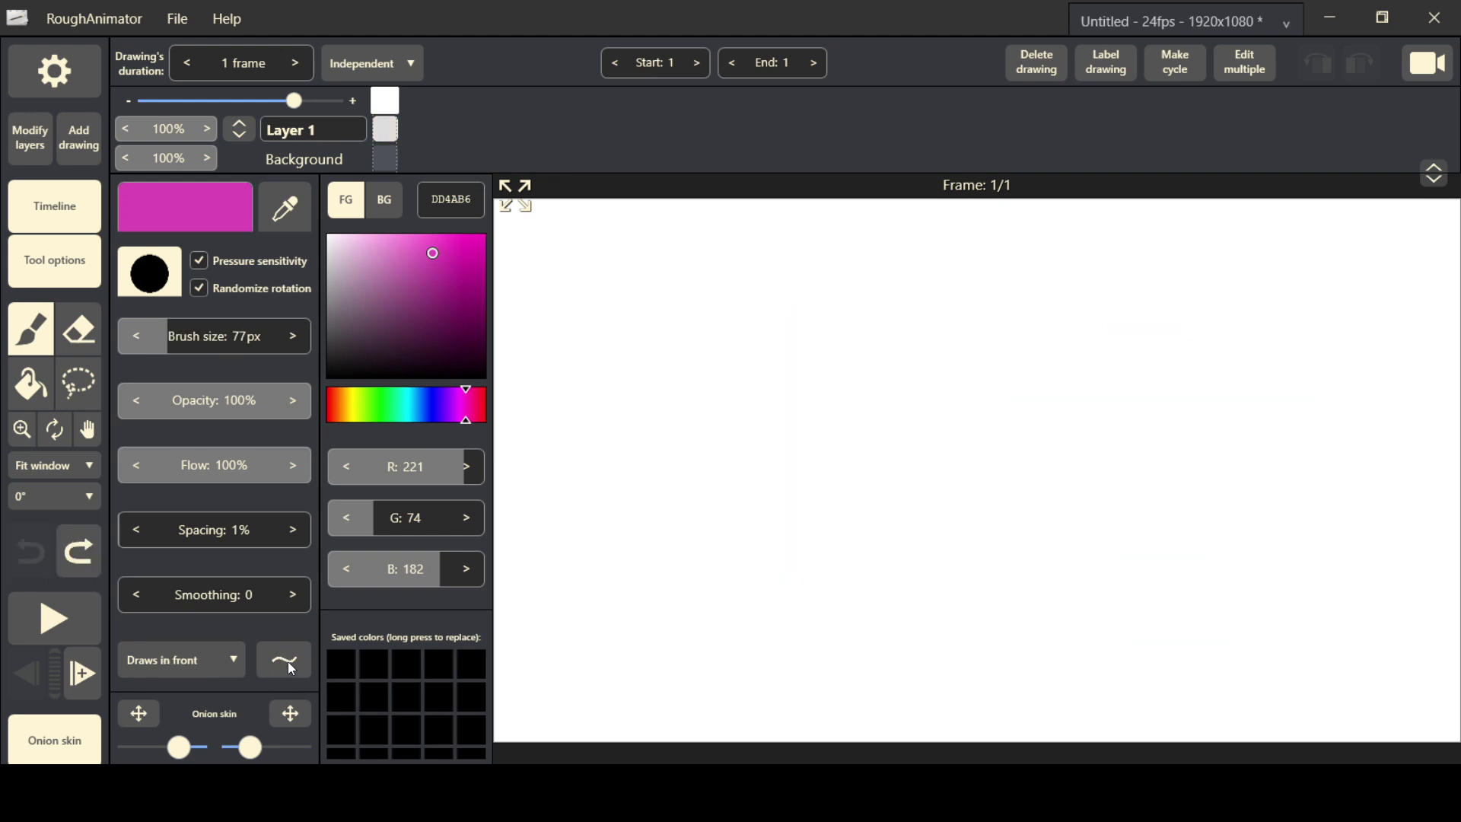
- Choose the freehand stroke shape and draw a wavy magenta line across the canvas with the 77 px brush
{"action": "left_click", "coordinate": [288, 660]}
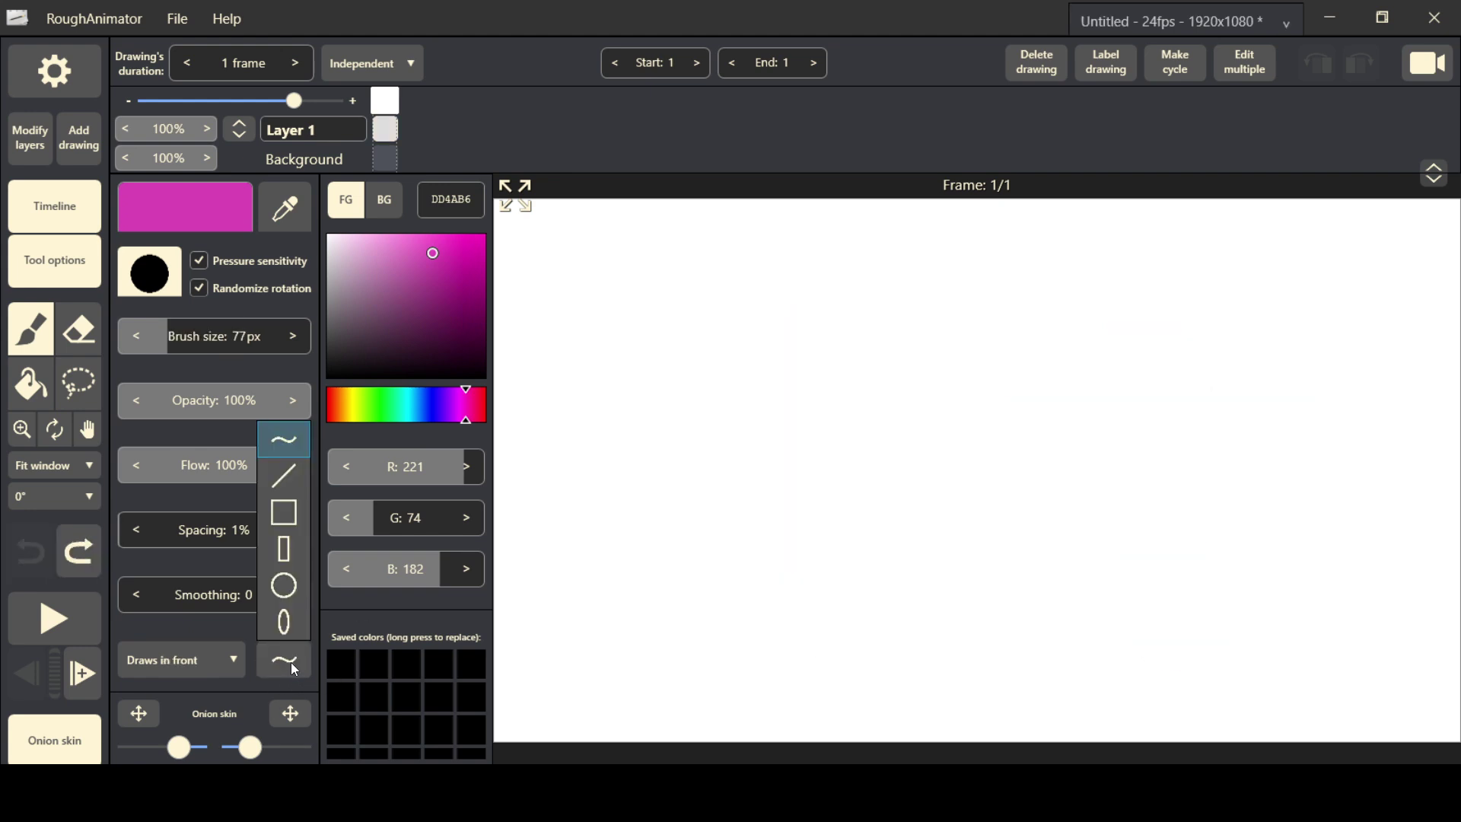
{"action": "left_click", "coordinate": [284, 439]}
{"action": "mouse_move", "coordinate": [636, 454]}
{"action": "left_mouse_down"}
{"action": "mouse_move", "coordinate": [709, 415]}
{"action": "mouse_move", "coordinate": [1020, 399]}
{"action": "mouse_move", "coordinate": [1386, 352]}
{"action": "left_mouse_up"}
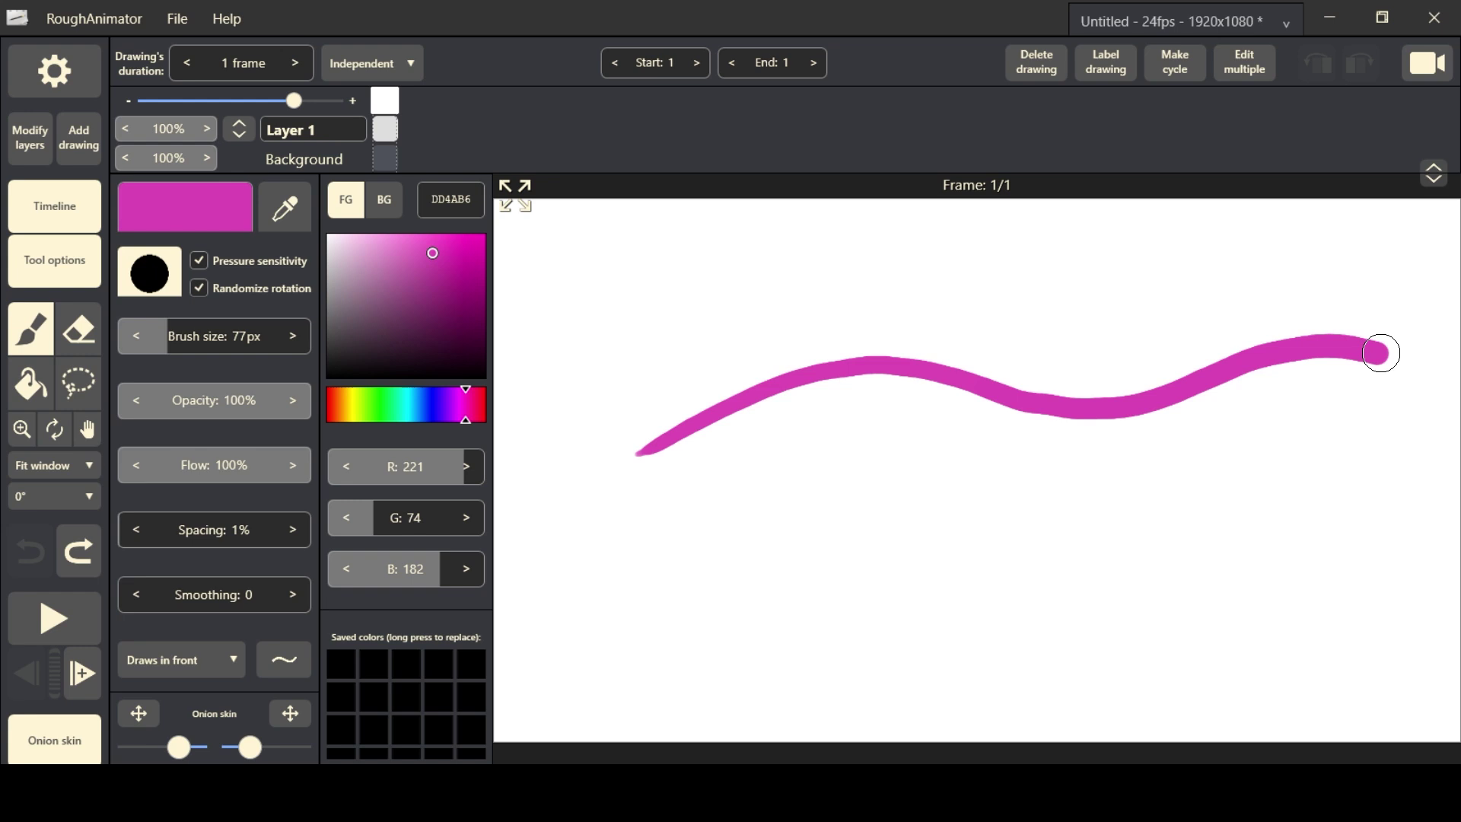
- Draw a long, nearly horizontal straight line below the wavy one using the straight-line stroke shape
{"action": "left_click", "coordinate": [286, 664]}
{"action": "left_click", "coordinate": [284, 476]}
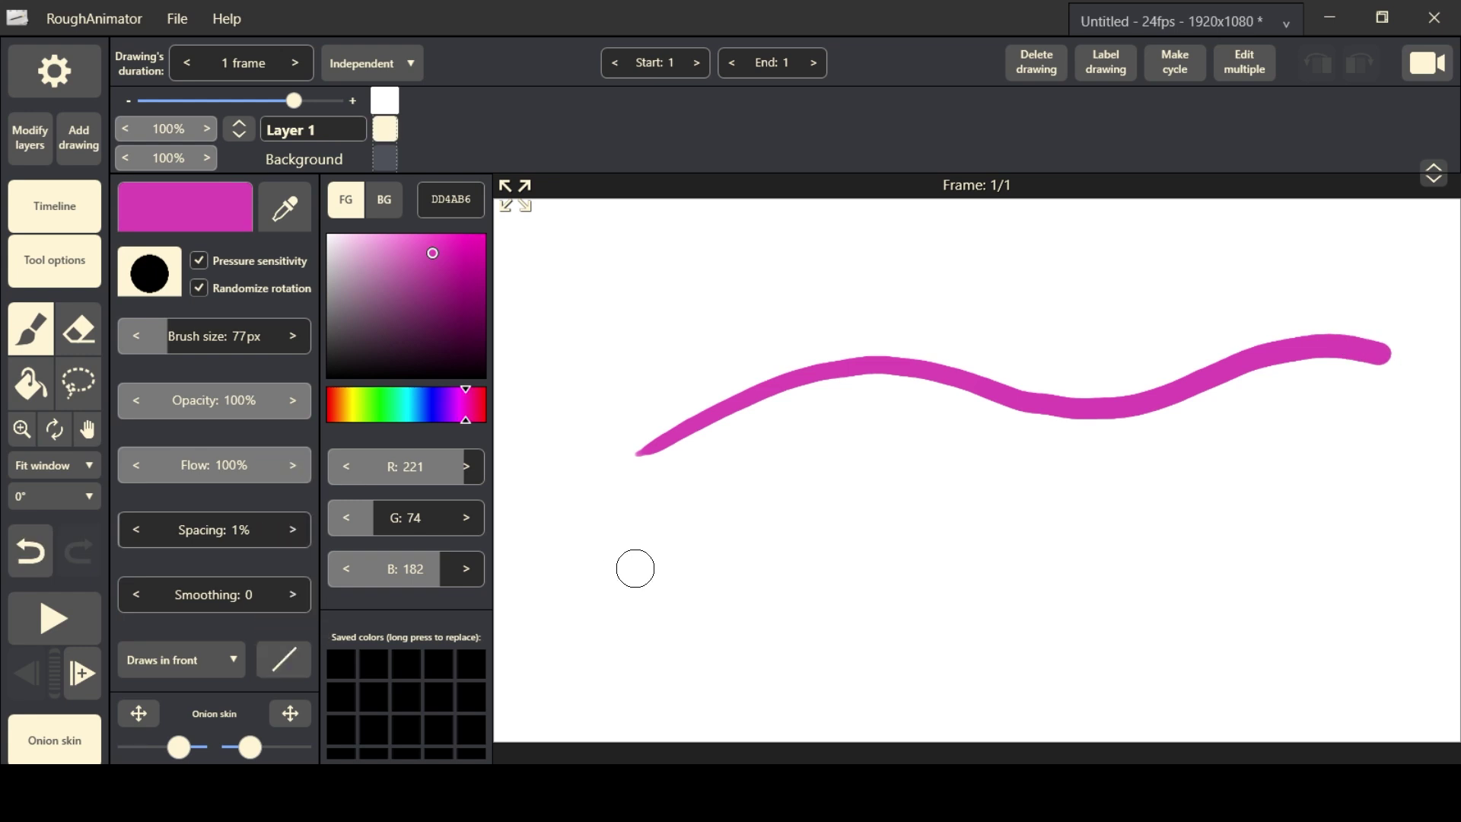
{"action": "left_click_drag", "start_coordinate": [636, 568], "coordinate": [1400, 550]}
- Draw a small square above the start of the wavy line using the square stroke shape
{"action": "left_click", "coordinate": [284, 659]}
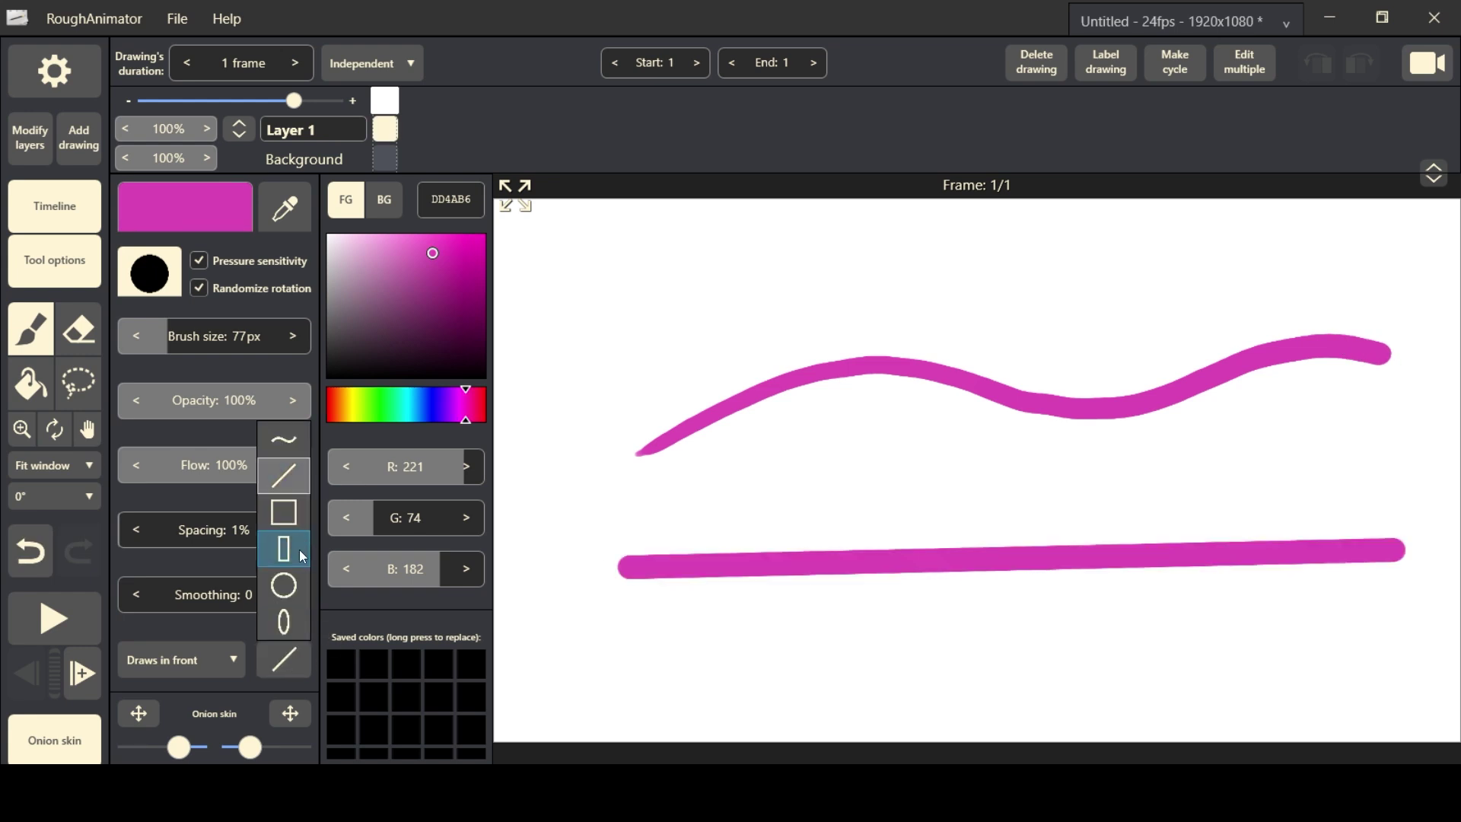
{"action": "left_click", "coordinate": [284, 512]}
{"action": "left_click_drag", "start_coordinate": [617, 260], "coordinate": [712, 351]}
- Draw a small circle below the far end of the straight line using the circle stroke shape
{"action": "left_click", "coordinate": [283, 659]}
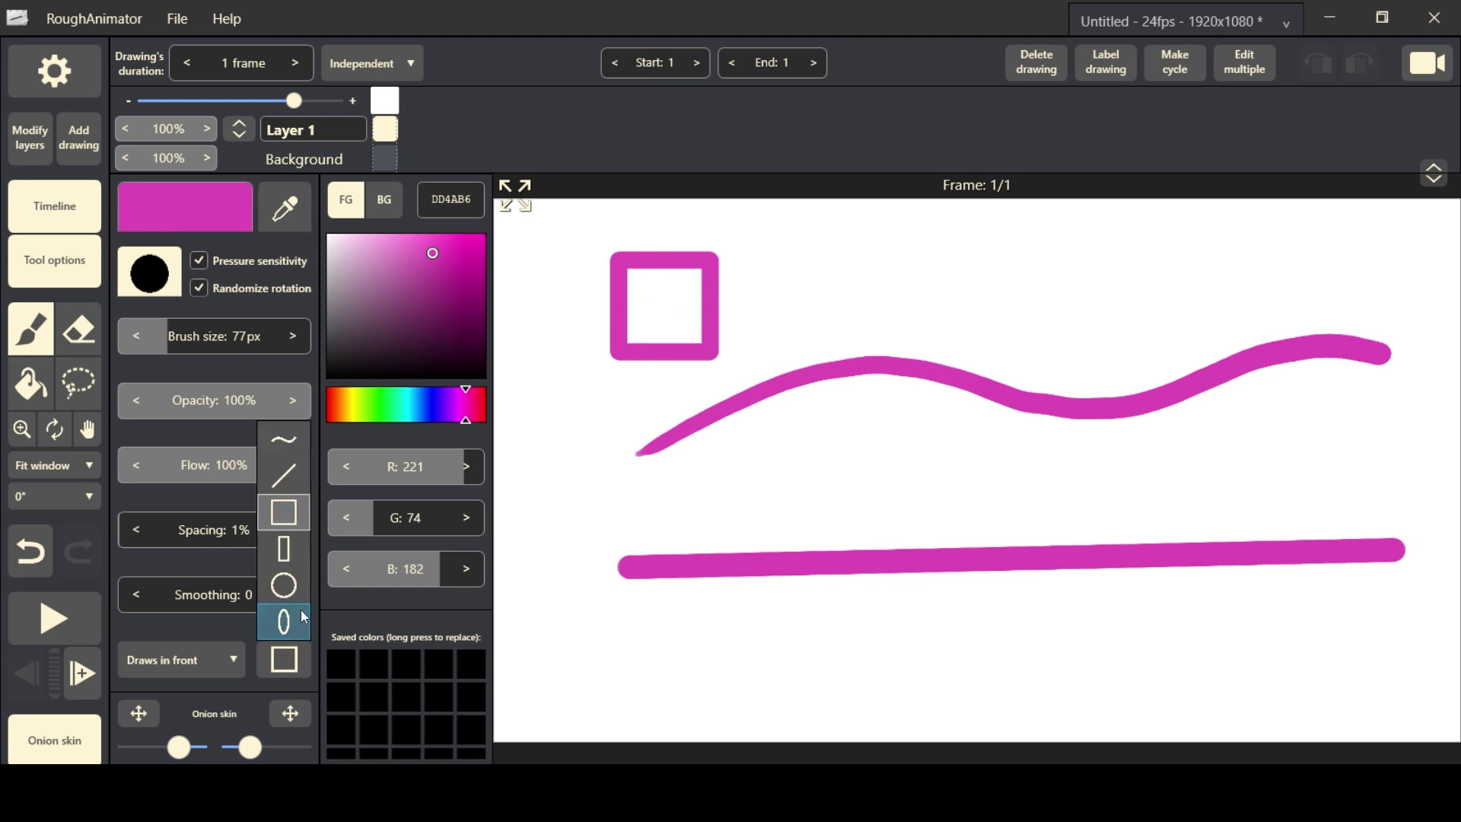
{"action": "left_click", "coordinate": [284, 587]}
{"action": "left_click_drag", "start_coordinate": [1257, 613], "coordinate": [1368, 697]}
- Delete the current drawing and sketch a rough freehand circle on frame 1 with the 21 px magenta brush
{"action": "left_click", "coordinate": [1044, 75]}
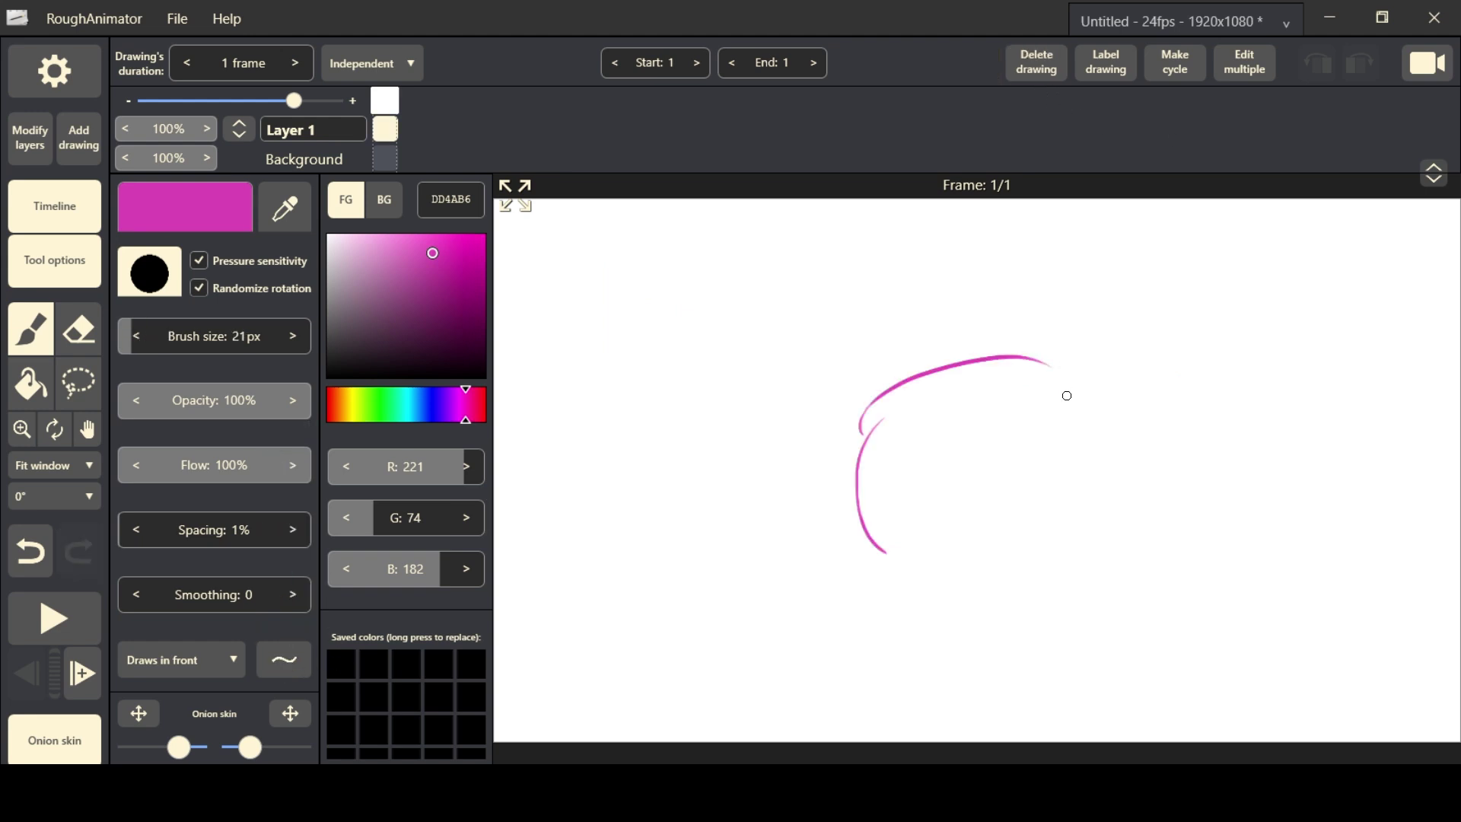
{"action": "mouse_move", "coordinate": [1092, 398]}
{"action": "left_mouse_down"}
{"action": "mouse_move", "coordinate": [1024, 595]}
{"action": "mouse_move", "coordinate": [867, 431]}
{"action": "left_mouse_up"}
{"action": "left_click_drag", "start_coordinate": [916, 381], "coordinate": [1101, 434]}
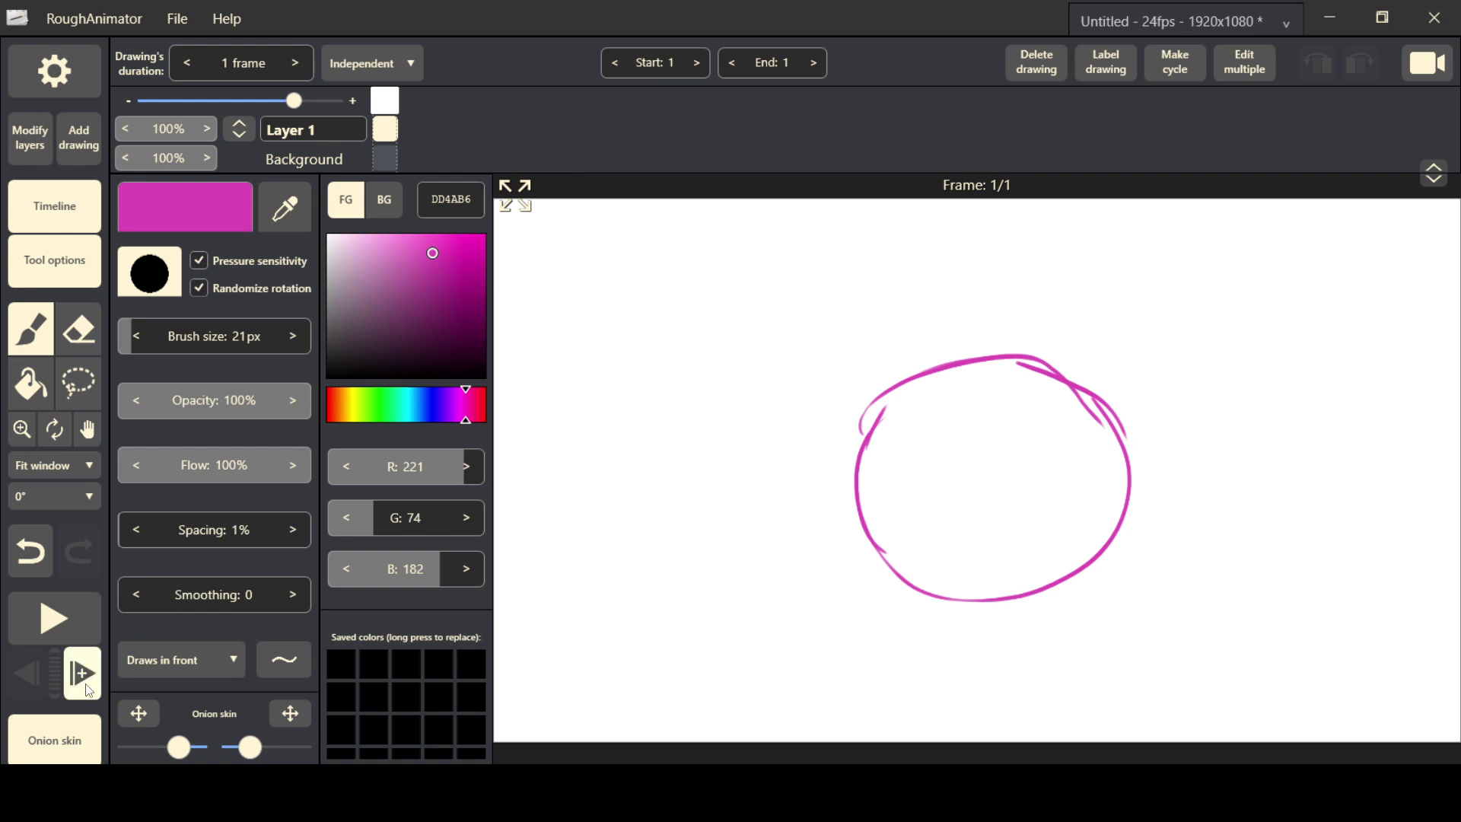
- Add a second drawing and sketch a wider, slightly flattened ball resting at the same base as the first
{"action": "left_click", "coordinate": [82, 673]}
{"action": "left_click_drag", "start_coordinate": [1072, 401], "coordinate": [943, 588]}
{"action": "left_click_drag", "start_coordinate": [977, 588], "coordinate": [1152, 480]}
{"action": "left_click_drag", "start_coordinate": [848, 493], "coordinate": [1005, 584]}
{"action": "left_click_drag", "start_coordinate": [1069, 424], "coordinate": [912, 586]}
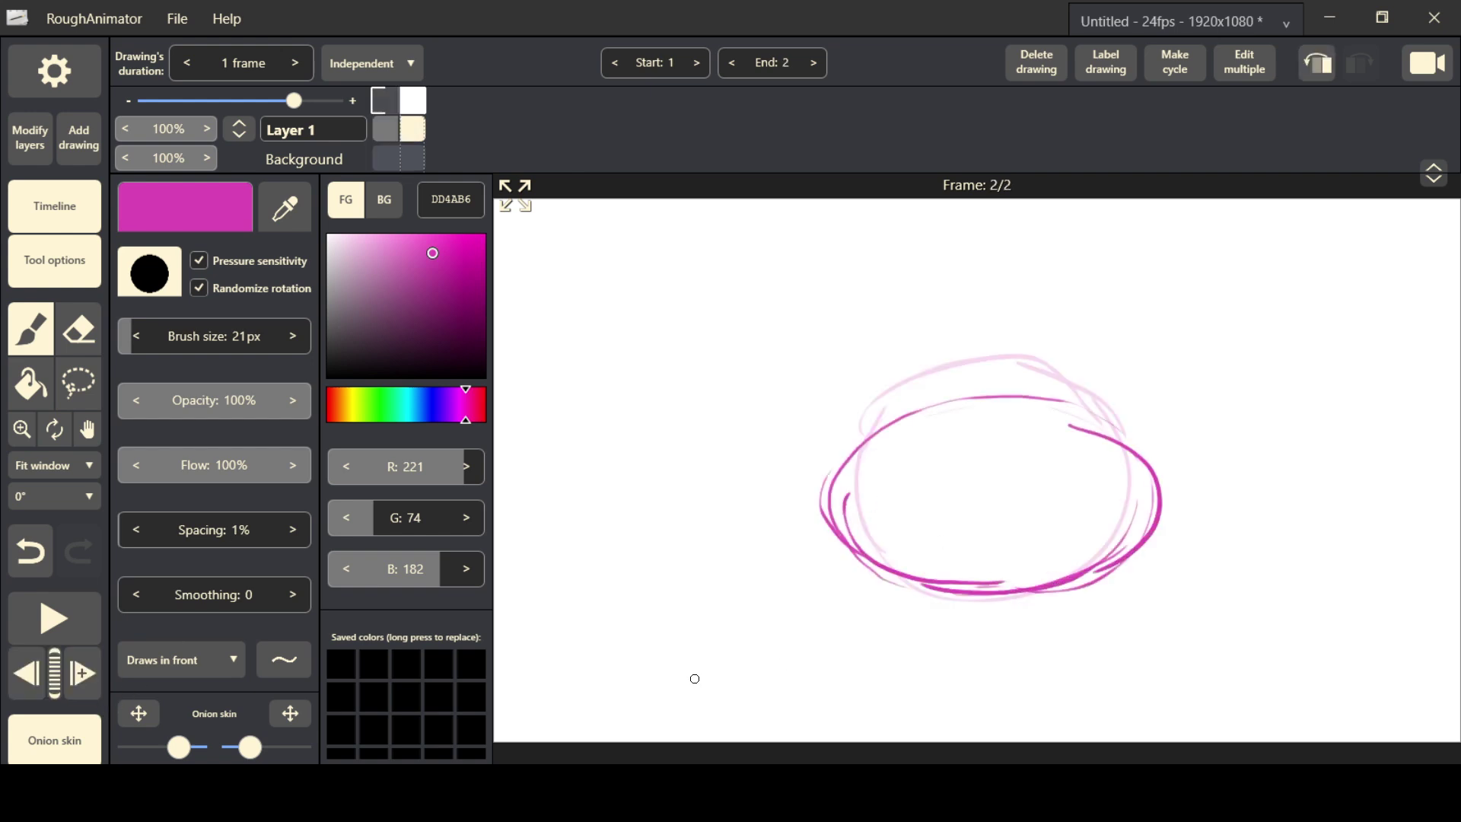
- Add a third drawing and sketch the ball as a strongly squashed, wide ellipse
{"action": "left_click", "coordinate": [84, 673]}
{"action": "left_click_drag", "start_coordinate": [813, 483], "coordinate": [1172, 476]}
{"action": "left_click_drag", "start_coordinate": [1209, 508], "coordinate": [913, 589]}
{"action": "mouse_move", "coordinate": [996, 441]}
{"action": "left_mouse_down"}
{"action": "mouse_move", "coordinate": [1018, 591]}
{"action": "mouse_move", "coordinate": [920, 449]}
{"action": "left_mouse_up"}
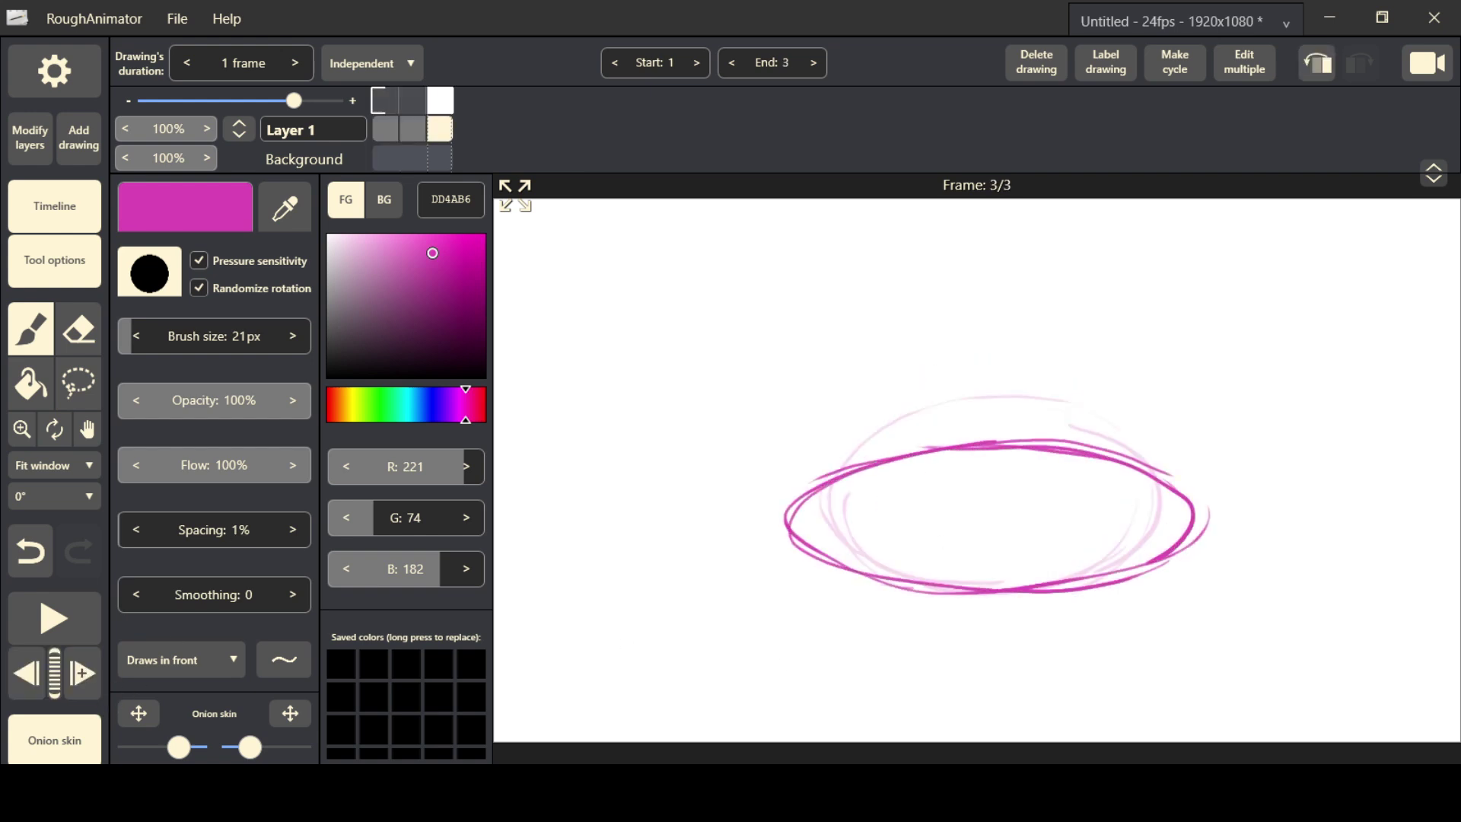
- Review the earlier frames, add a fourth drawing and sketch the ball stretched into a tall oval
{"action": "left_click_drag", "start_coordinate": [411, 104], "coordinate": [383, 104]}
{"action": "left_click", "coordinate": [78, 668]}
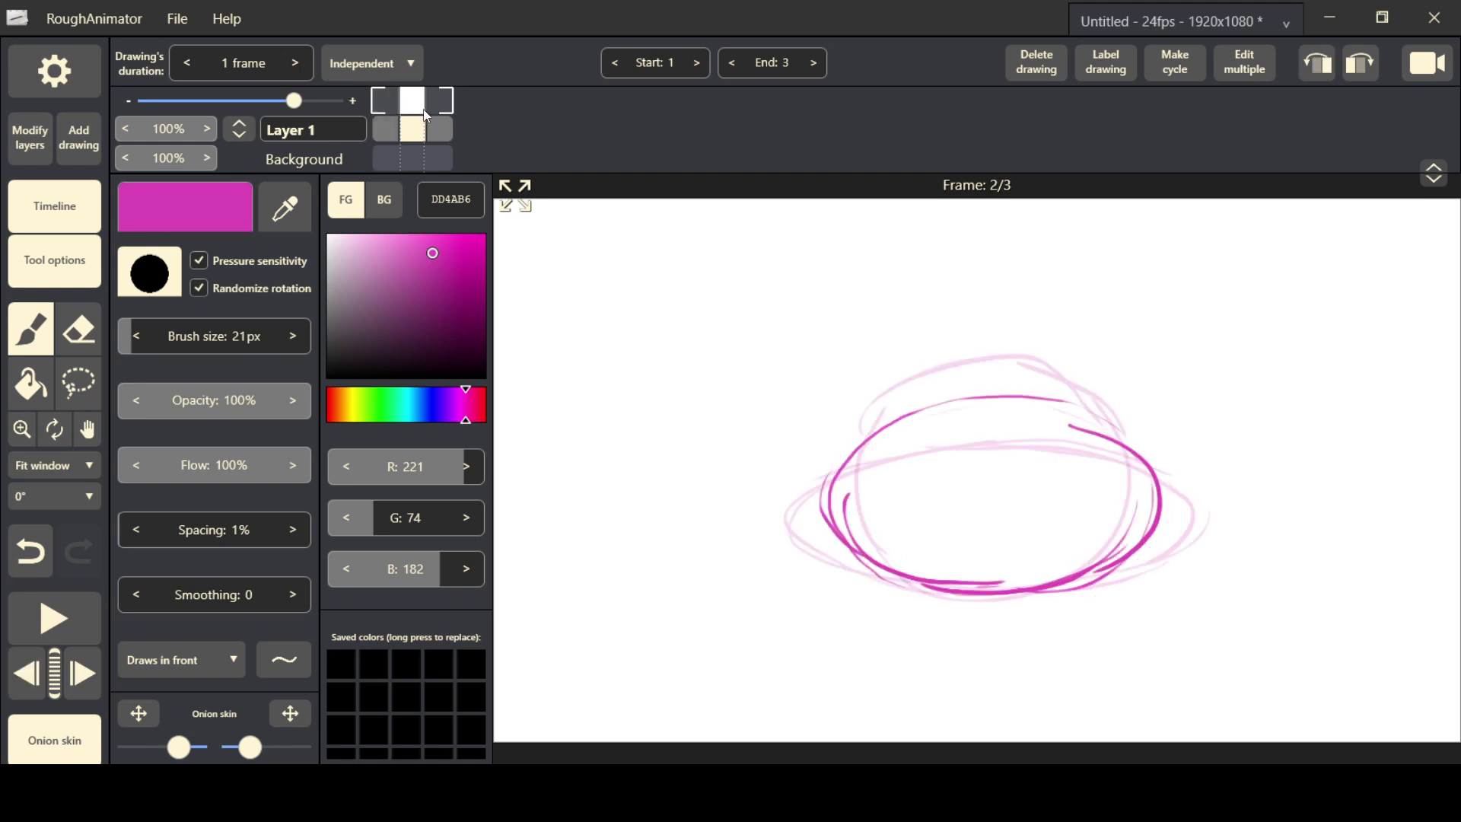
{"action": "left_click", "coordinate": [78, 668]}
{"action": "left_click", "coordinate": [77, 668]}
{"action": "left_click_drag", "start_coordinate": [882, 435], "coordinate": [1035, 232]}
{"action": "key", "text": "ctrl+z"}
{"action": "mouse_move", "coordinate": [970, 585]}
{"action": "left_mouse_down"}
{"action": "mouse_move", "coordinate": [915, 532]}
{"action": "mouse_move", "coordinate": [1086, 390]}
{"action": "mouse_move", "coordinate": [995, 263]}
{"action": "left_mouse_up"}
- Add a fifth drawing and sketch the ball's lower part leaving through the canvas's upper edge
{"action": "left_click", "coordinate": [87, 678]}
{"action": "left_click_drag", "start_coordinate": [888, 219], "coordinate": [894, 310]}
{"action": "key", "text": "ctrl+z"}
{"action": "left_click_drag", "start_coordinate": [1051, 204], "coordinate": [978, 341]}
- Add an empty sixth drawing and return to frame 5 with its onion skin
{"action": "left_click", "coordinate": [85, 670]}
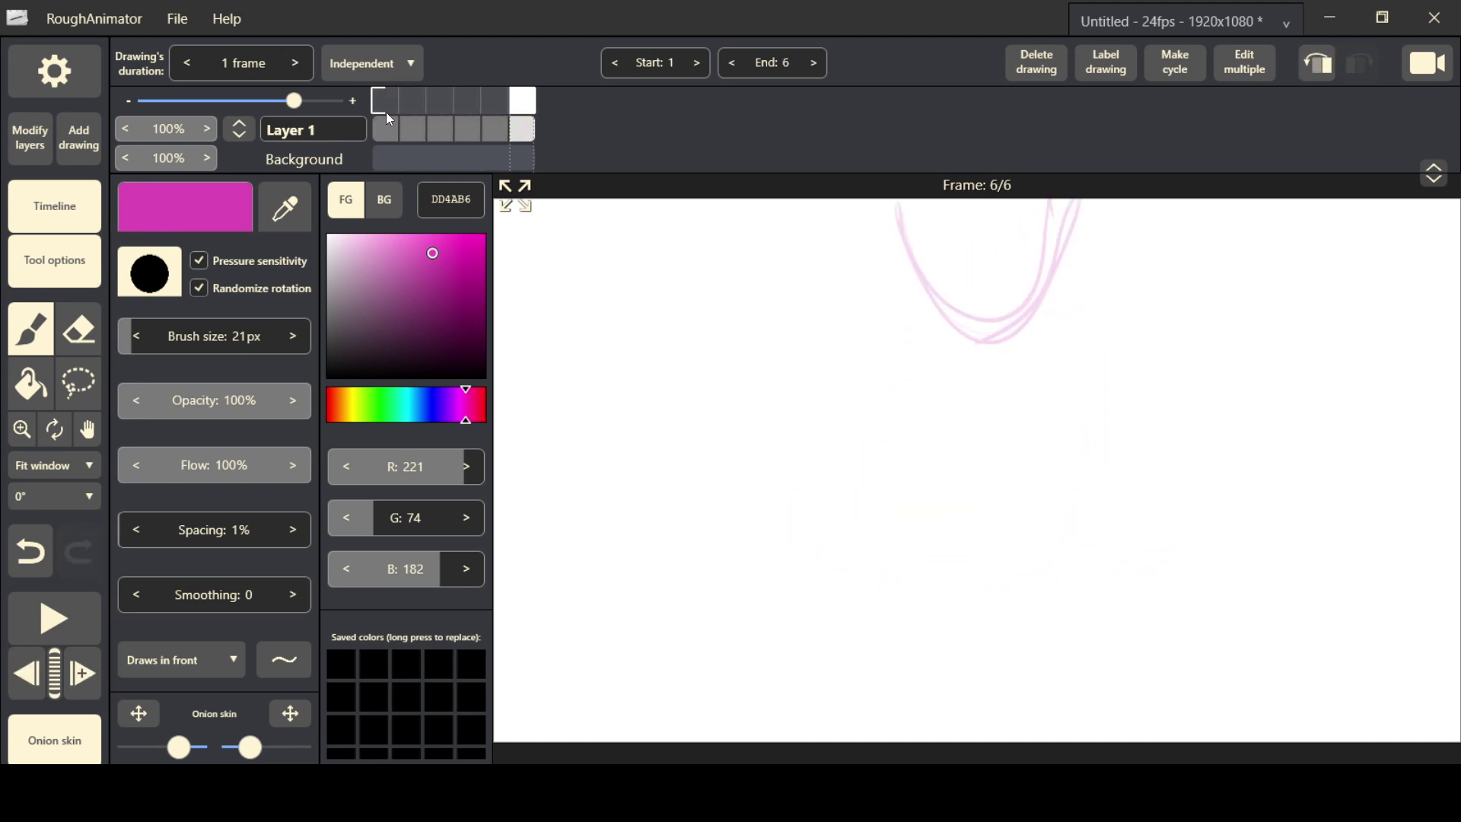
{"action": "left_click", "coordinate": [497, 114]}
{"action": "mouse_move", "coordinate": [180, 750]}
{"action": "left_mouse_down"}
{"action": "mouse_move", "coordinate": [130, 750]}
{"action": "mouse_move", "coordinate": [180, 750]}
{"action": "left_mouse_up"}
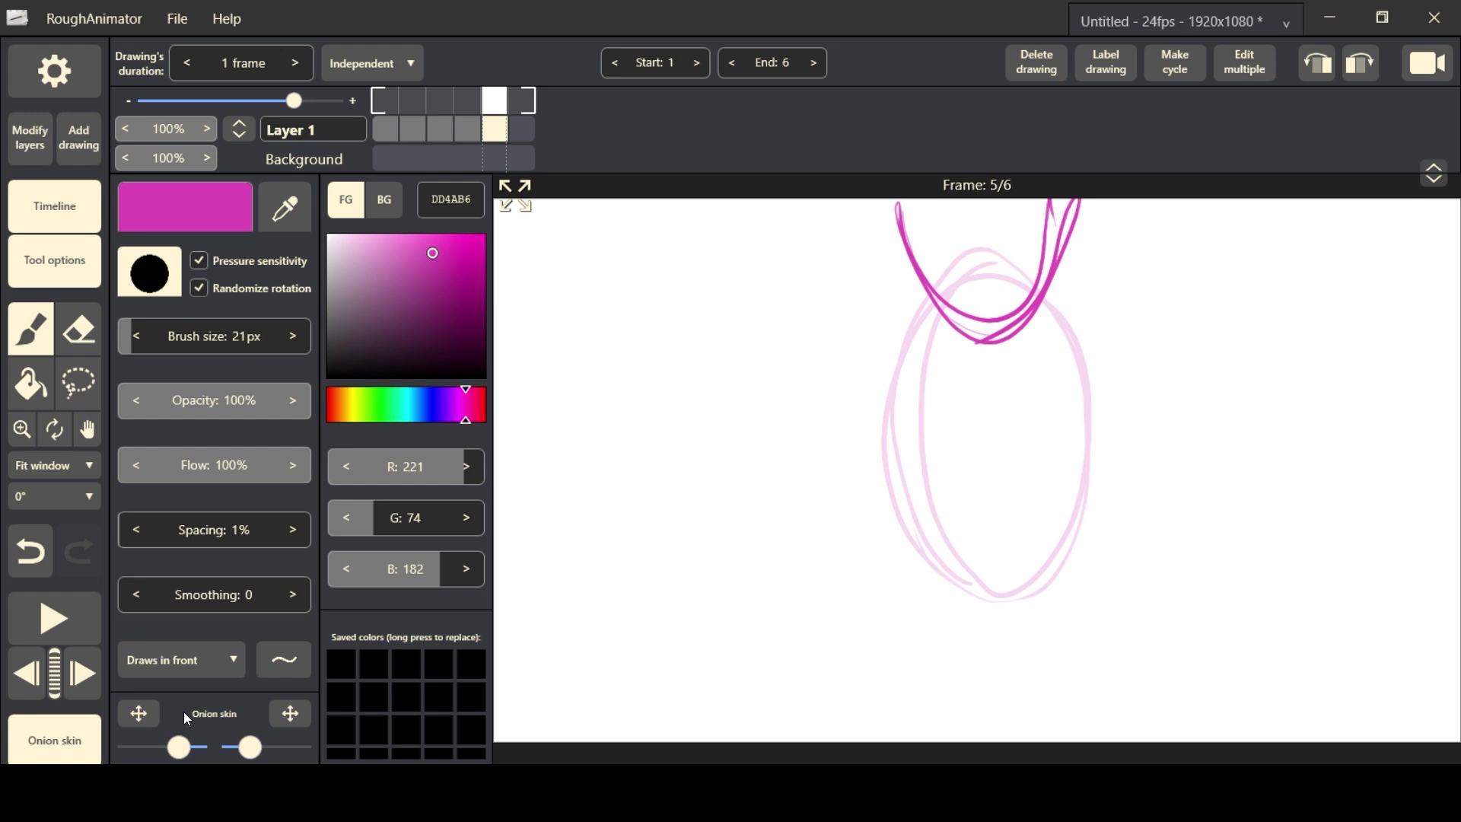
- Play the bouncing-ball animation from frame 1 and stop the playback
{"action": "left_click", "coordinate": [384, 114]}
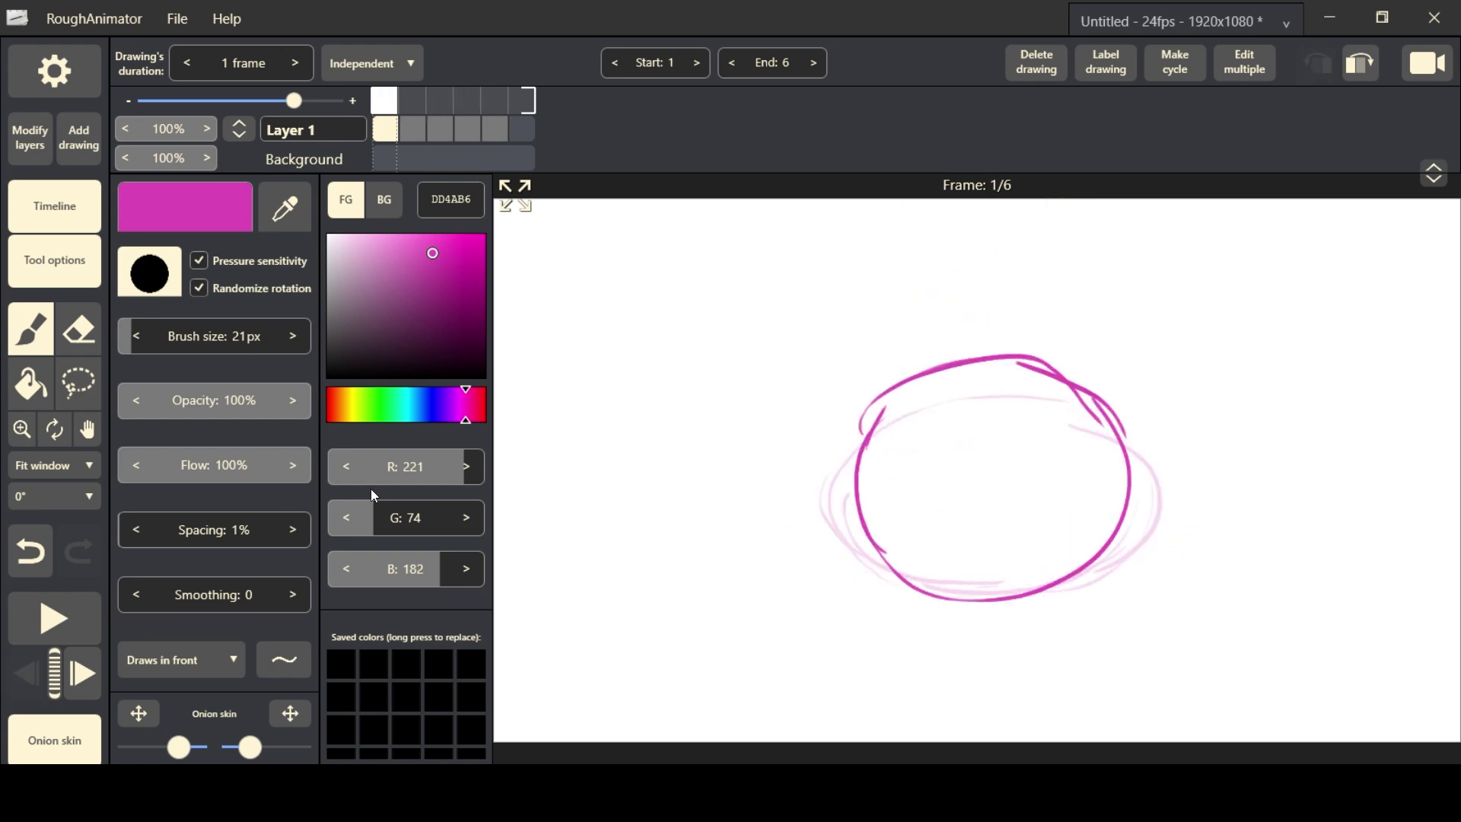
{"action": "mouse_move", "coordinate": [253, 744]}
{"action": "left_mouse_down"}
{"action": "mouse_move", "coordinate": [339, 755]}
{"action": "mouse_move", "coordinate": [250, 749]}
{"action": "left_mouse_up"}
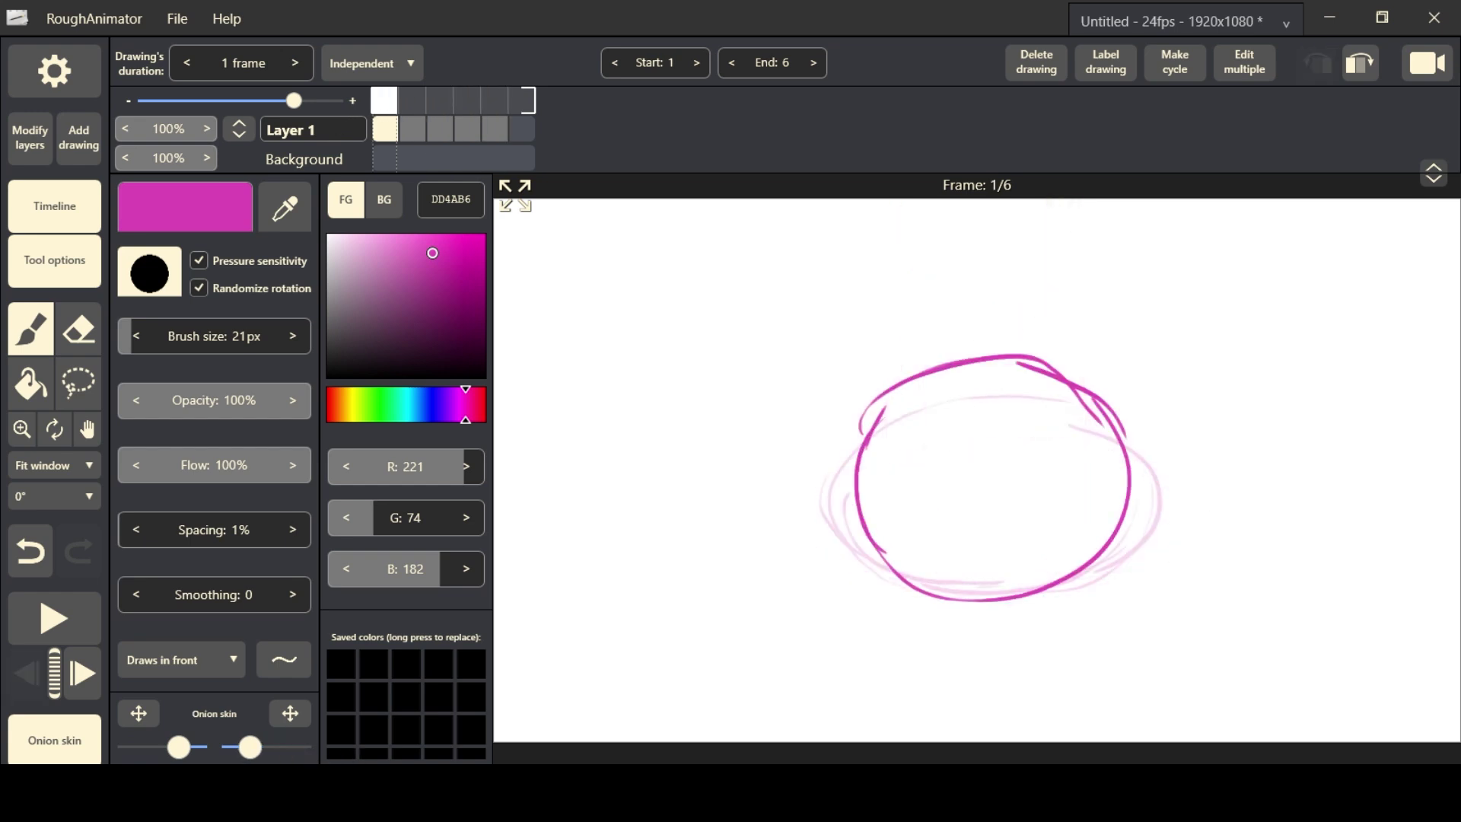
{"action": "left_click", "coordinate": [97, 613]}
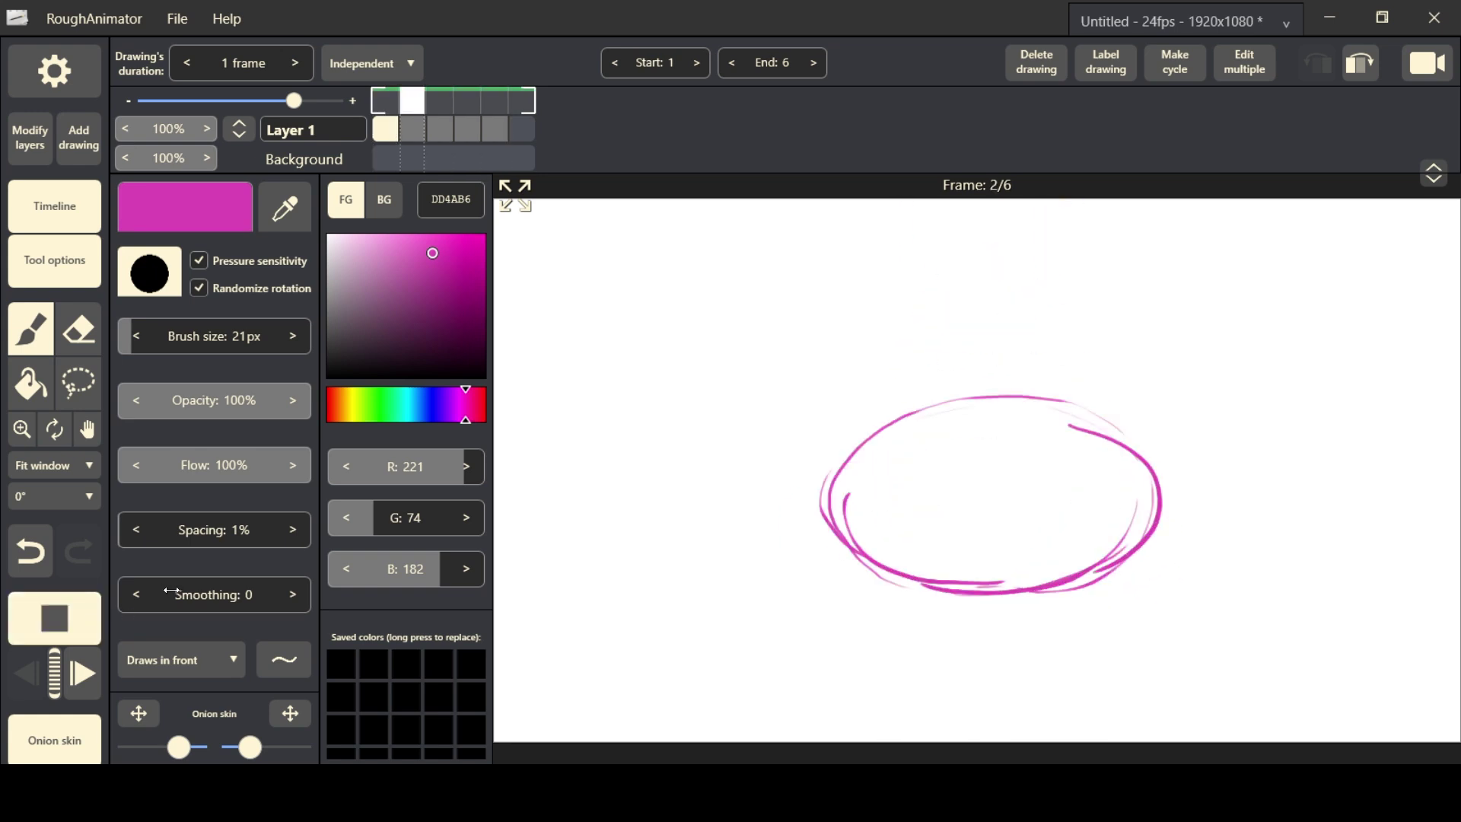
{"action": "left_click", "coordinate": [98, 613]}
- Extend the duration of the layer's drawings to 2 frames each on the timeline
{"action": "left_click_drag", "start_coordinate": [413, 126], "coordinate": [537, 127]}
{"action": "left_click", "coordinate": [455, 125]}
{"action": "left_click_drag", "start_coordinate": [564, 127], "coordinate": [592, 127]}
{"action": "left_click_drag", "start_coordinate": [618, 127], "coordinate": [696, 128]}
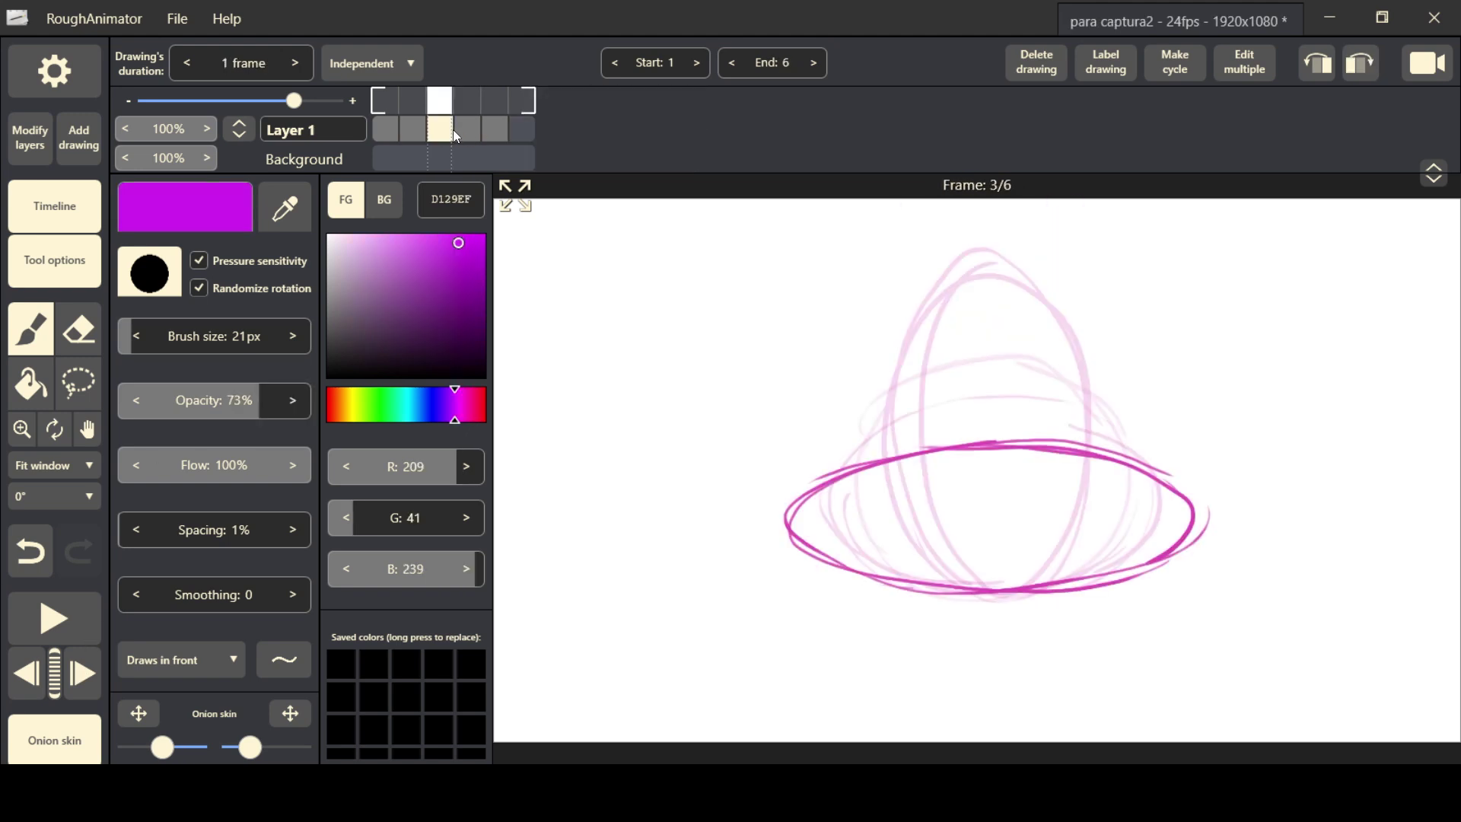
- Extend the third drawing to 4 frames and split it at frame 5 with a new blank drawing
{"action": "left_click", "coordinate": [455, 128]}
{"action": "left_click", "coordinate": [449, 103]}
{"action": "mouse_move", "coordinate": [462, 122]}
{"action": "left_mouse_down"}
{"action": "mouse_move", "coordinate": [542, 123]}
{"action": "mouse_move", "coordinate": [495, 104]}
{"action": "left_mouse_up"}
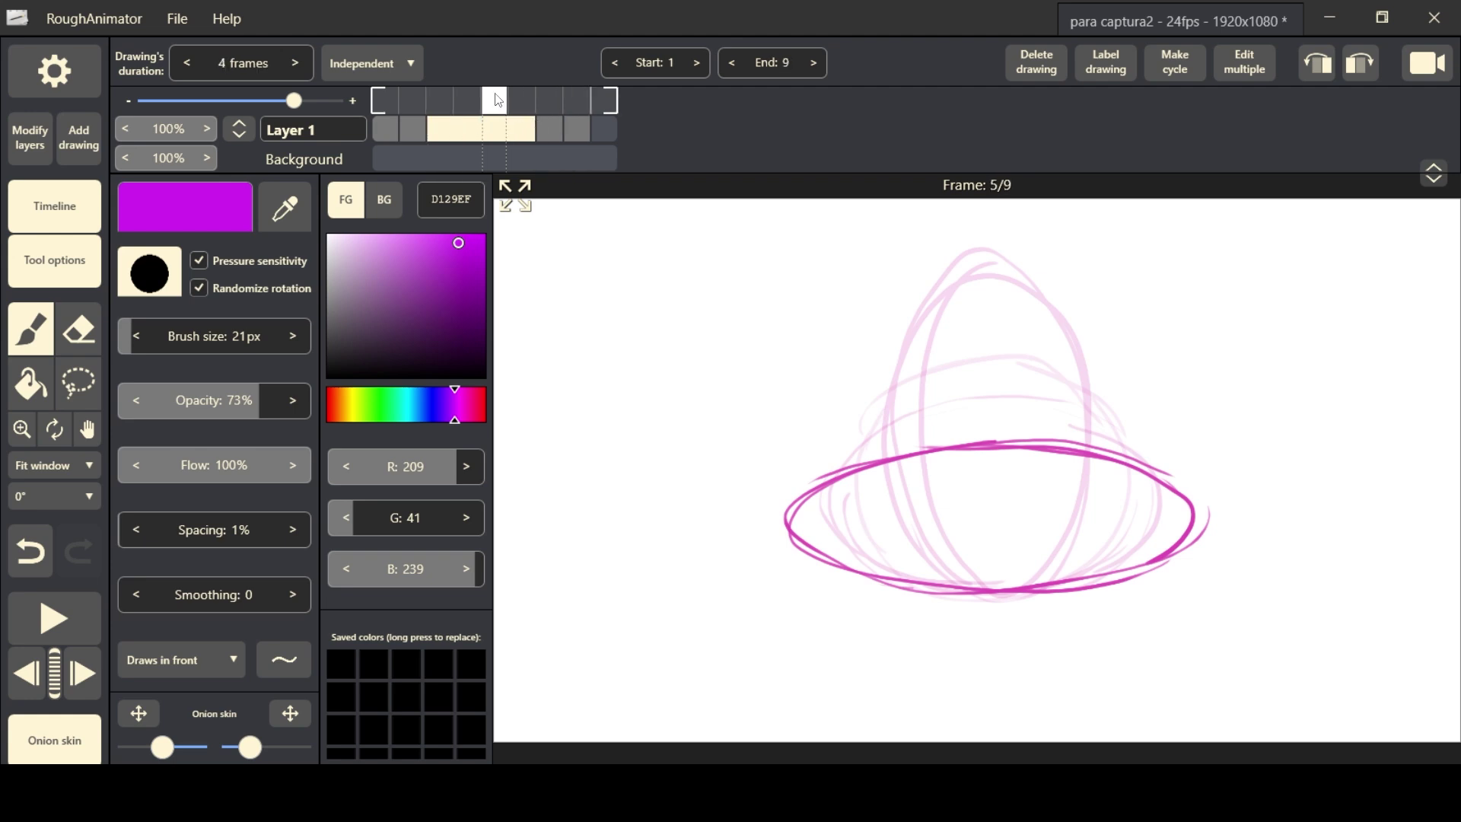
{"action": "left_click", "coordinate": [79, 138]}
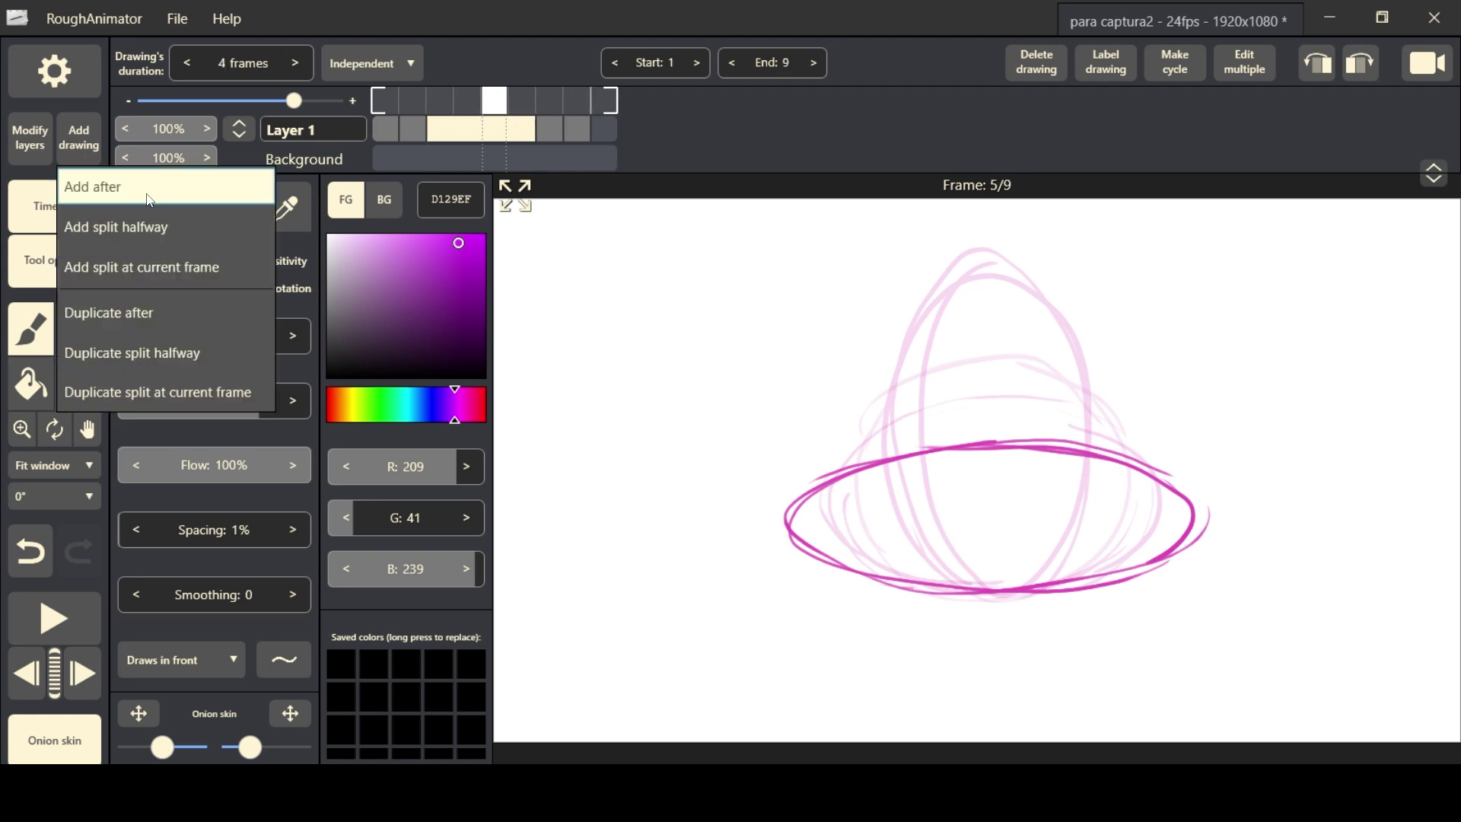
{"action": "left_click", "coordinate": [230, 267]}
- Sketch a round ball on the new drawing at frame 5, review it by scrubbing, and delete that drawing
{"action": "mouse_move", "coordinate": [913, 547]}
{"action": "left_mouse_down"}
{"action": "mouse_move", "coordinate": [849, 419]}
{"action": "mouse_move", "coordinate": [923, 333]}
{"action": "mouse_move", "coordinate": [1060, 333]}
{"action": "mouse_move", "coordinate": [1002, 551]}
{"action": "mouse_move", "coordinate": [1123, 413]}
{"action": "mouse_move", "coordinate": [878, 323]}
{"action": "left_mouse_up"}
{"action": "left_click_drag", "start_coordinate": [440, 101], "coordinate": [489, 120]}
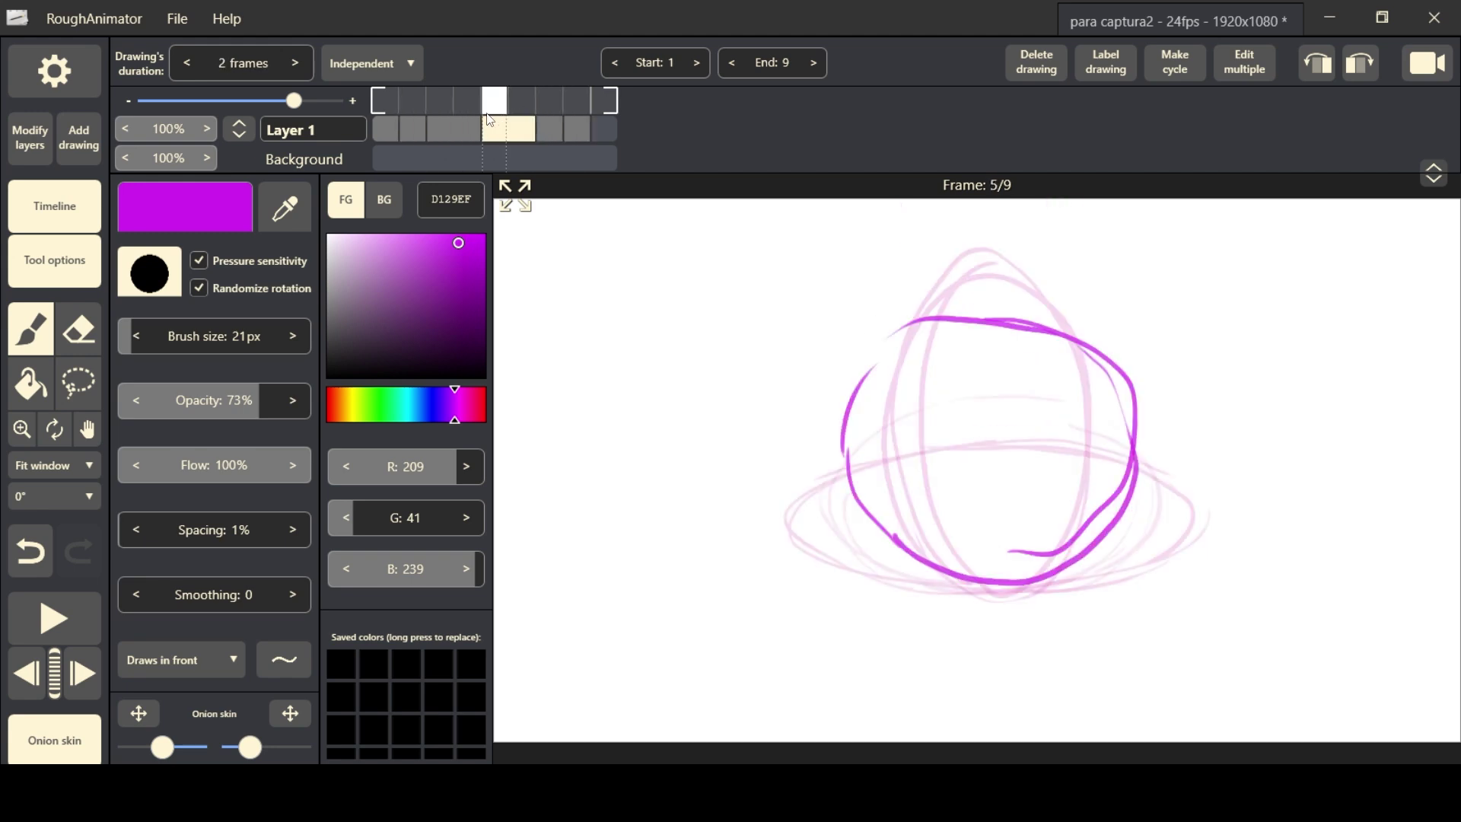
{"action": "left_click", "coordinate": [1041, 61]}
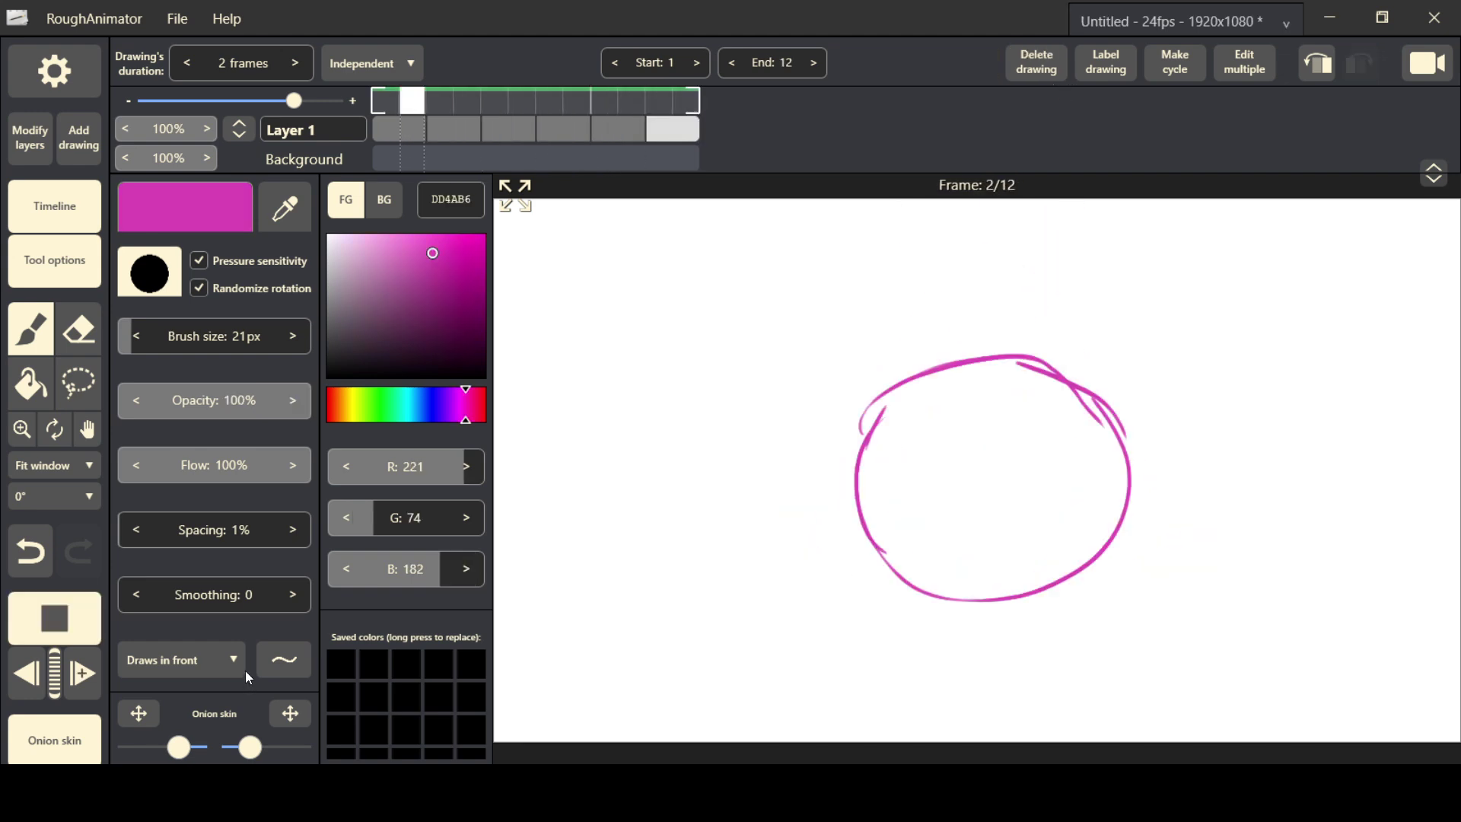
- Lasso-select the tall oval ball at frame 7 and try scaling it from its lower corner
{"action": "left_click", "coordinate": [100, 389]}
{"action": "mouse_move", "coordinate": [872, 297]}
{"action": "left_mouse_down"}
{"action": "mouse_move", "coordinate": [887, 571]}
{"action": "mouse_move", "coordinate": [1158, 378]}
{"action": "mouse_move", "coordinate": [944, 233]}
{"action": "left_mouse_up"}
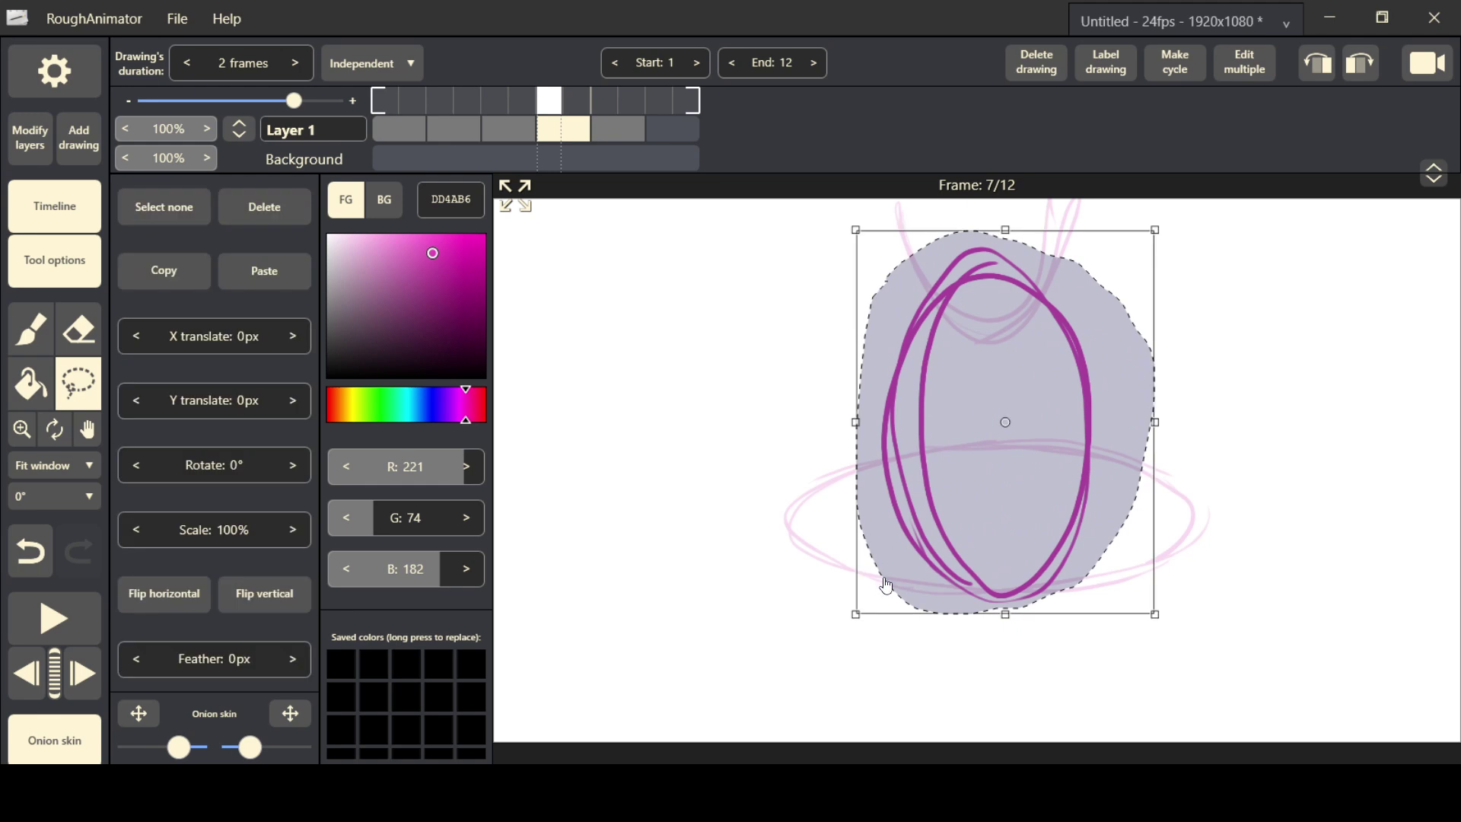
{"action": "left_click_drag", "start_coordinate": [854, 619], "coordinate": [890, 531]}
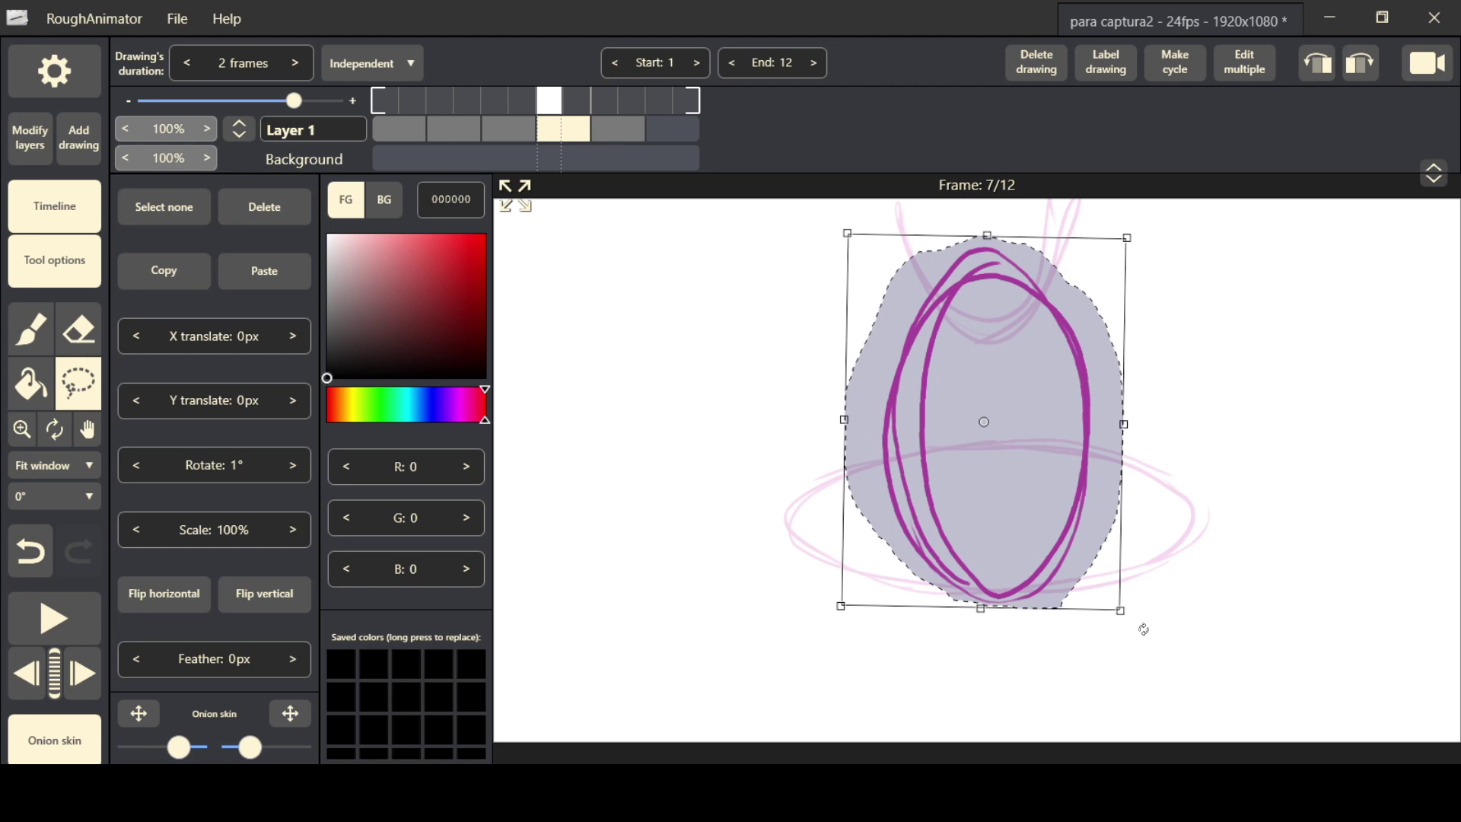
- Try rotating and moving the lassoed ball, undo the transformation and return to the Brush tool
{"action": "left_click_drag", "start_coordinate": [1144, 629], "coordinate": [1213, 466]}
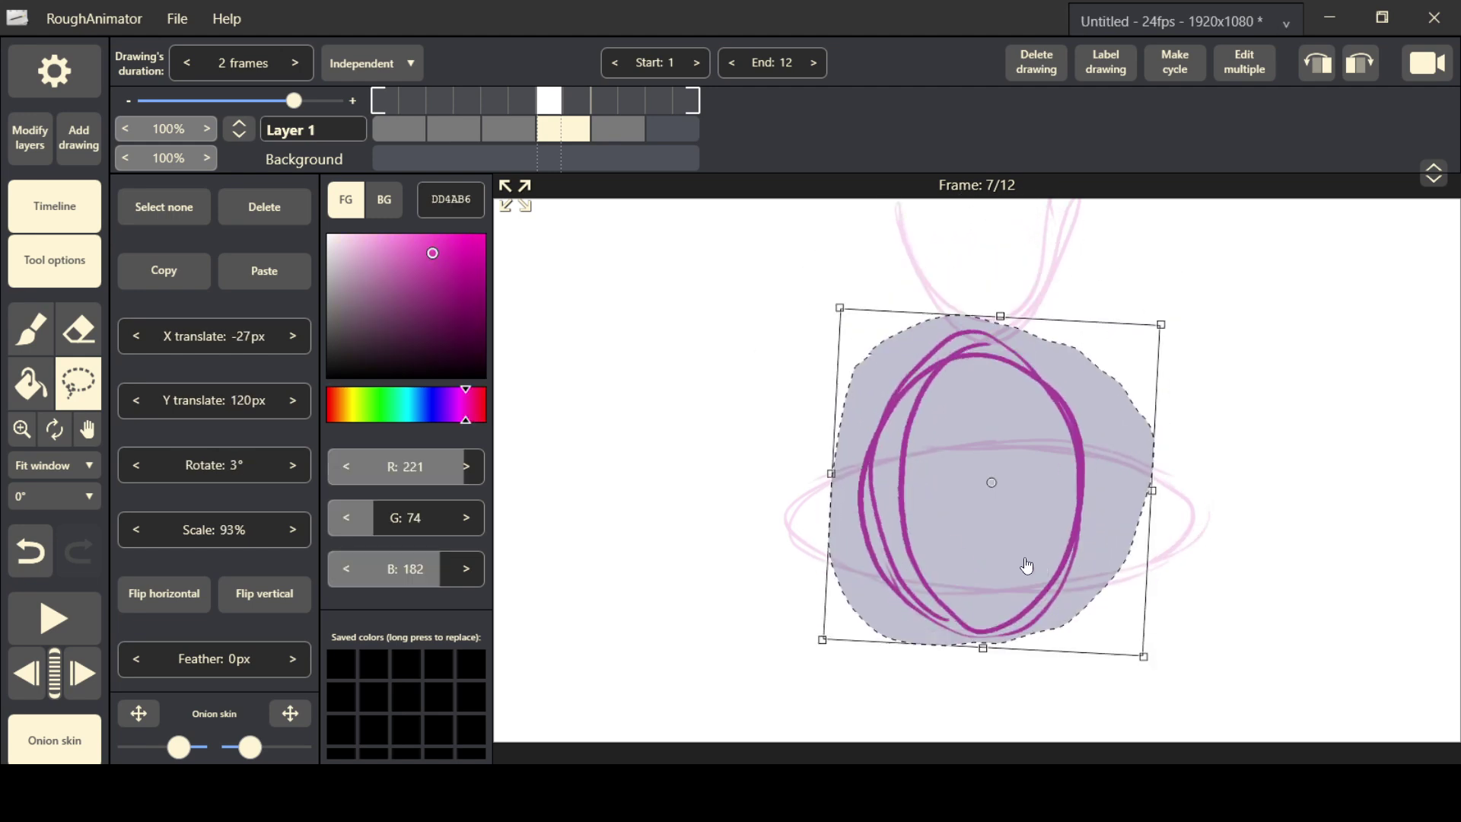
{"action": "left_click_drag", "start_coordinate": [1024, 561], "coordinate": [1054, 483]}
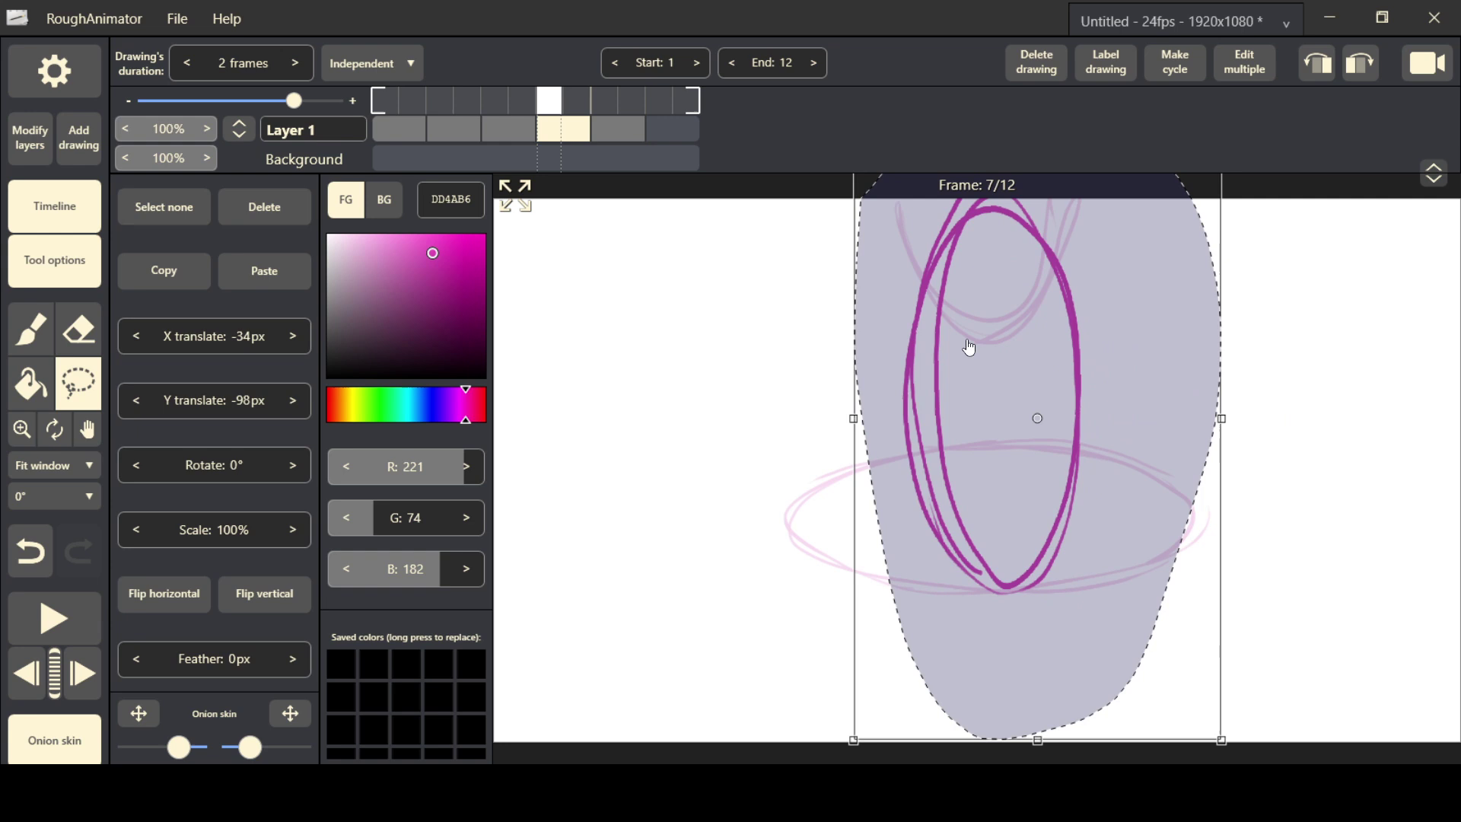
{"action": "key", "text": "ctrl+z"}
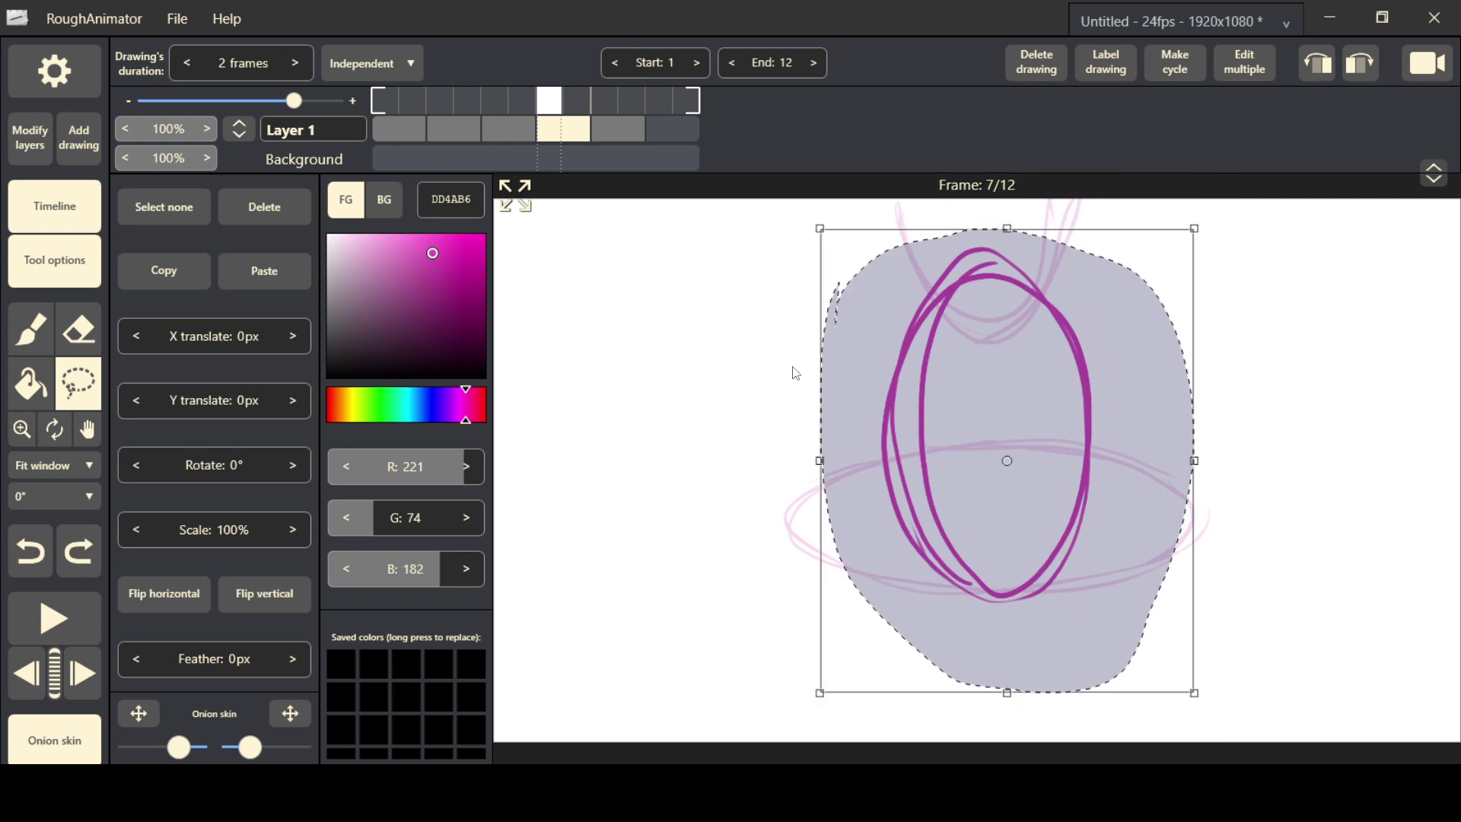
{"action": "left_click", "coordinate": [34, 339]}
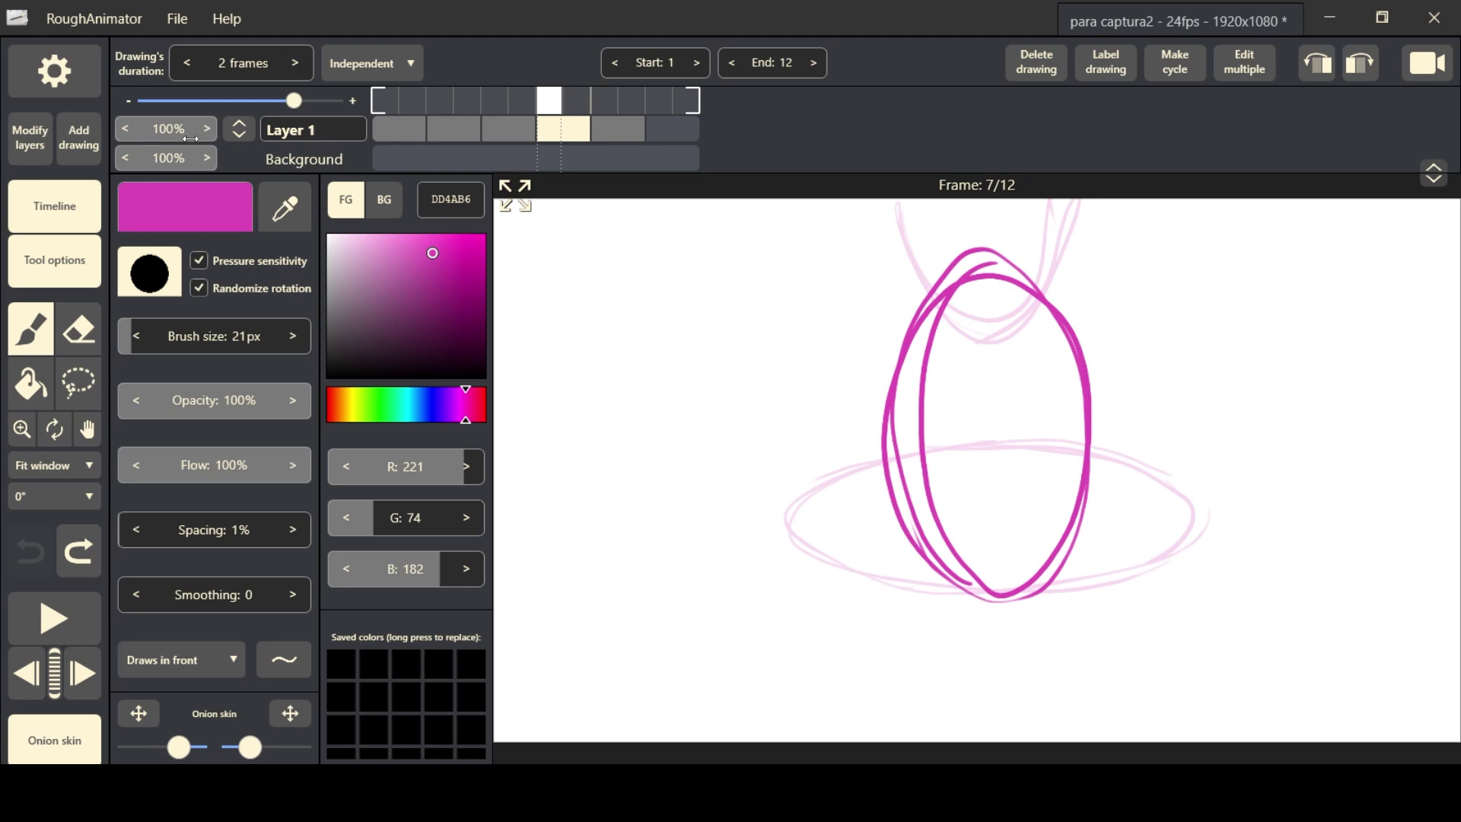
- Add an empty layer above the sketch, naming the sketch layer boceto and the new layer limpio
{"action": "left_click", "coordinate": [36, 138]}
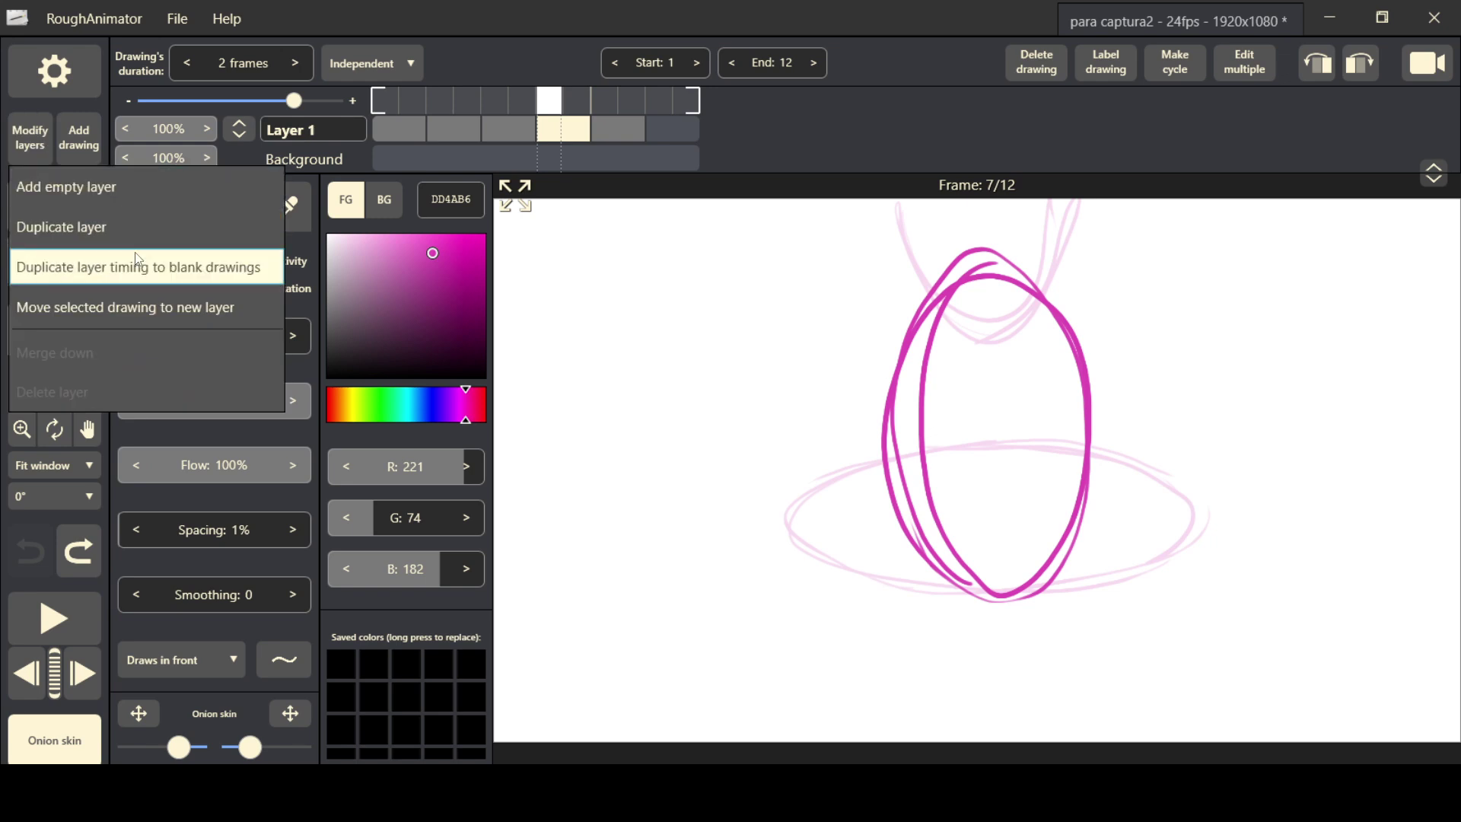
{"action": "left_click", "coordinate": [121, 186]}
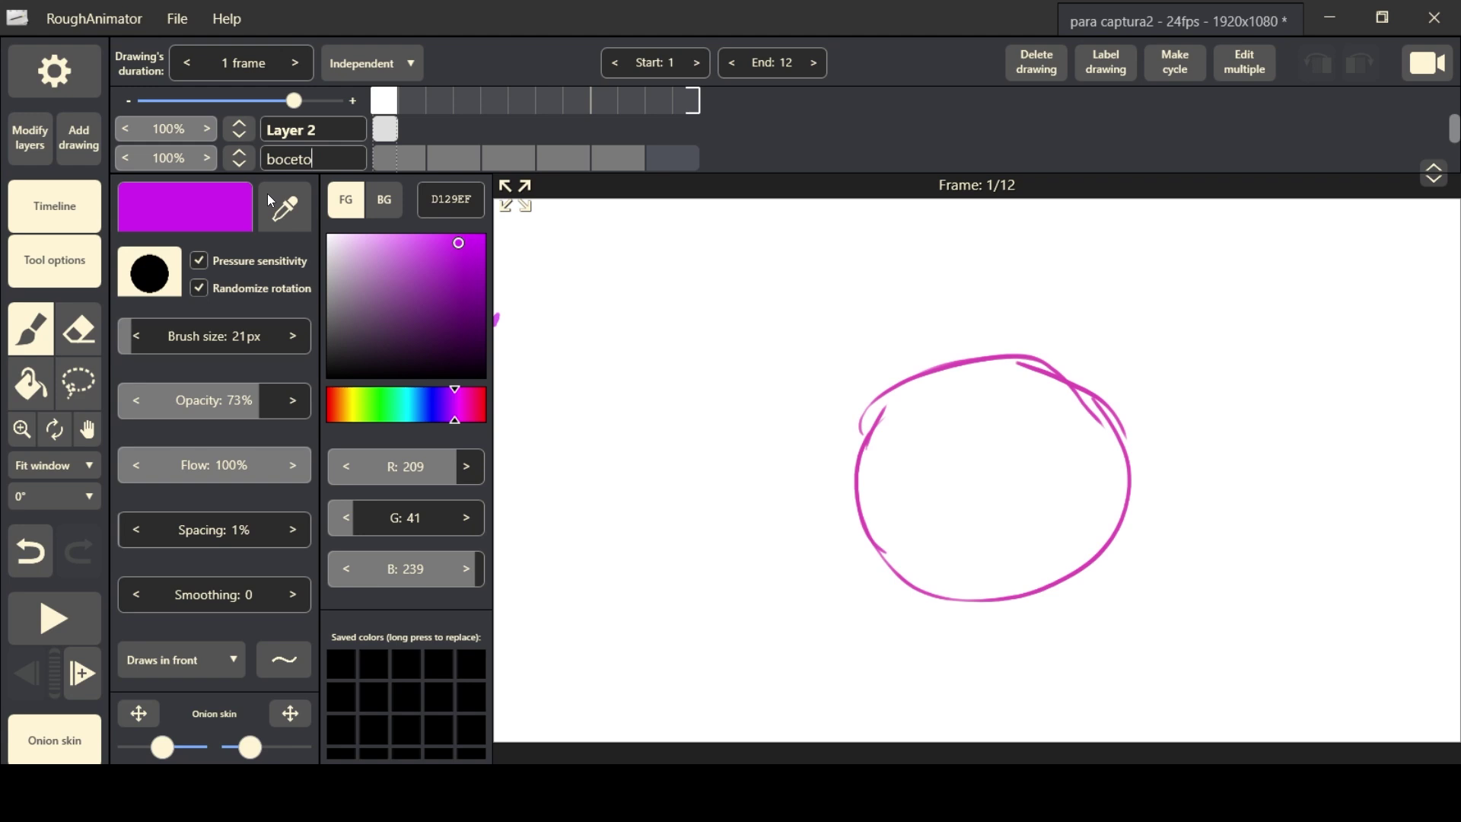
{"action": "double_click", "coordinate": [314, 128]}
{"action": "type", "text": "limpio"}
- Extend the limpio layer's first drawing to 2 frames and lower the boceto layer's opacity to 12%
{"action": "left_click_drag", "start_coordinate": [407, 132], "coordinate": [427, 130]}
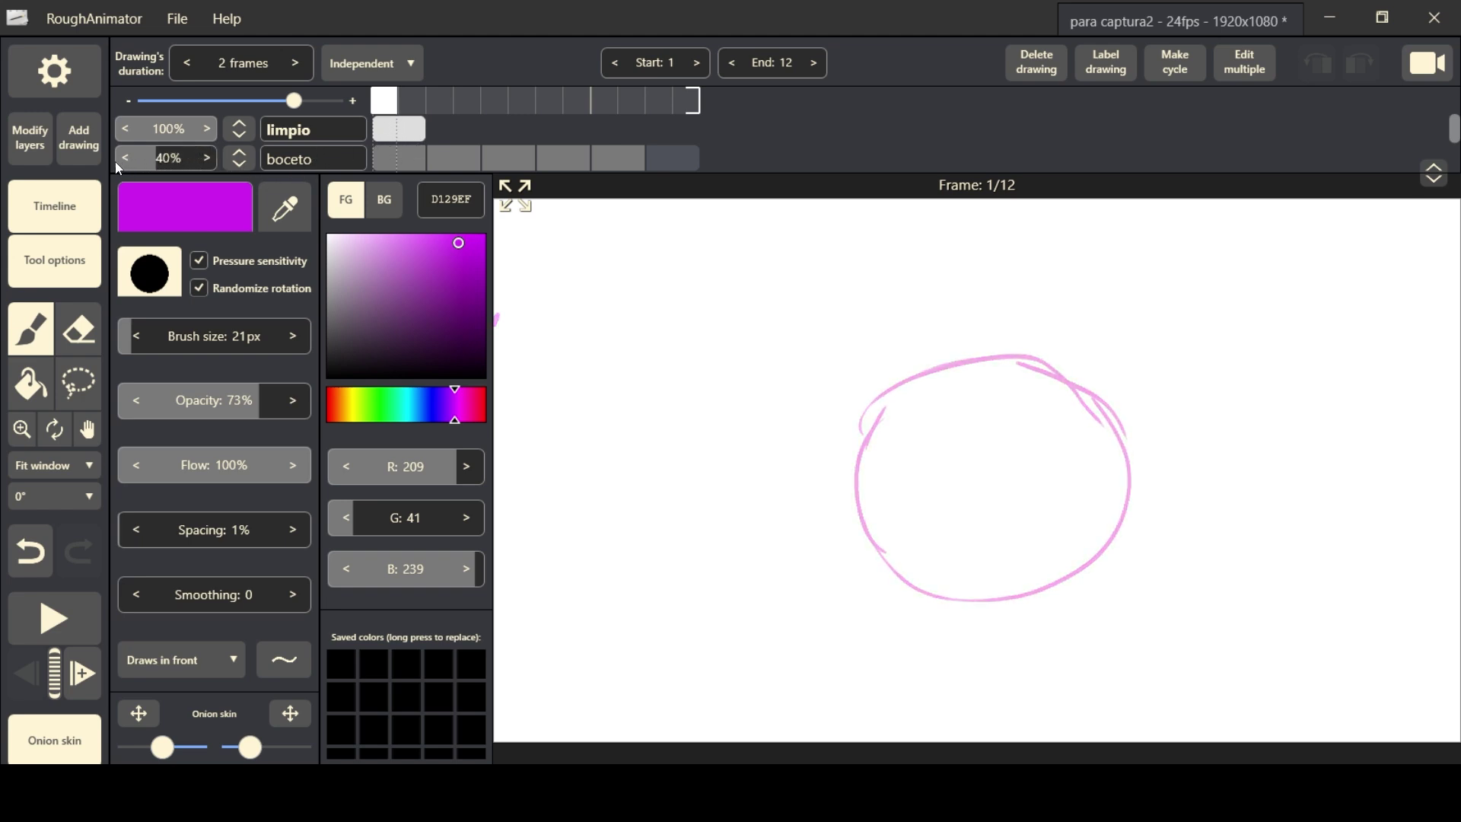
{"action": "left_click_drag", "start_coordinate": [84, 163], "coordinate": [112, 172]}
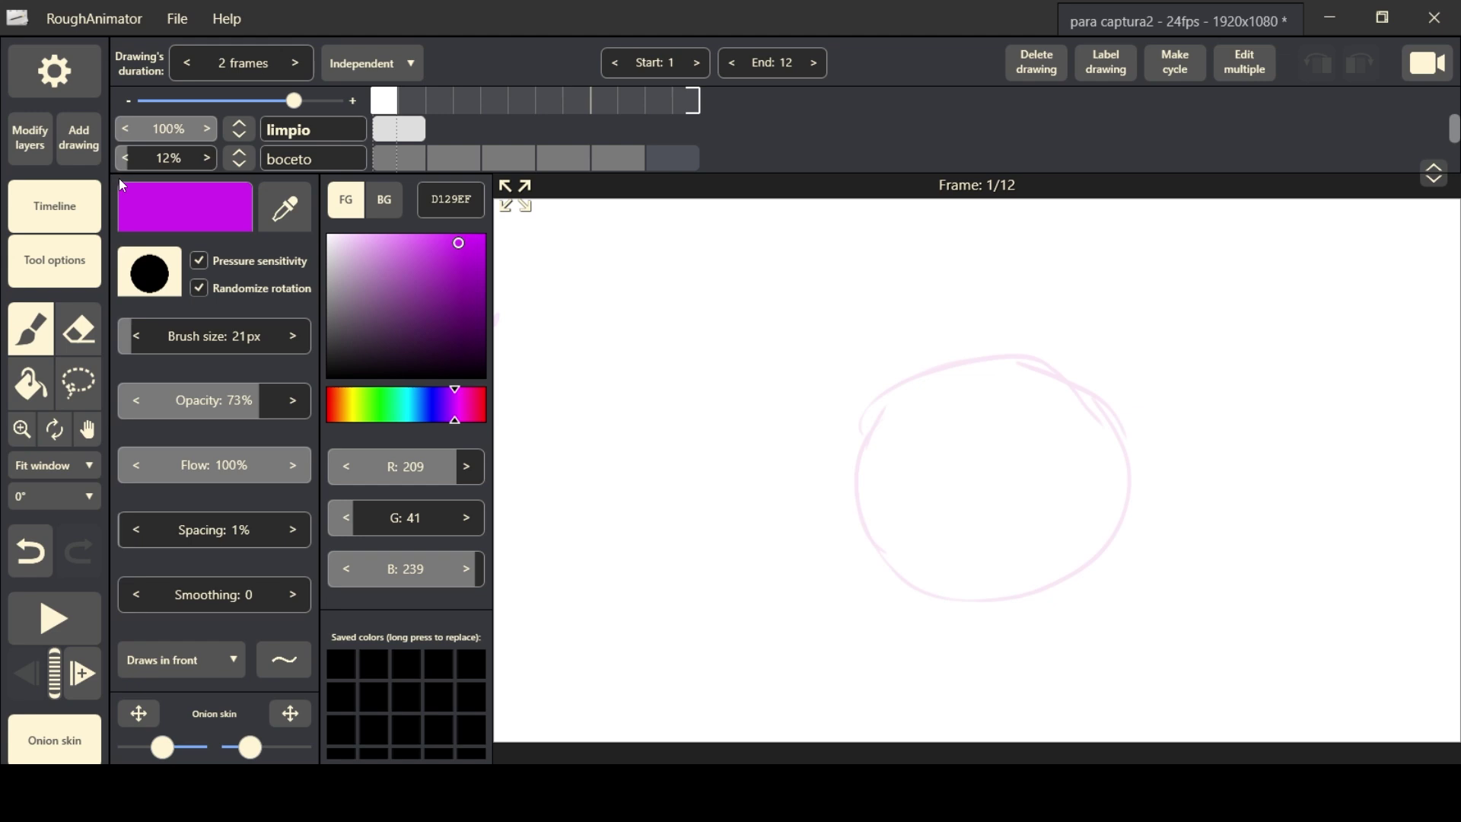
- Trace the ball sketch in black on the clean upper layer, outlining the first drawing and starting a second one
{"action": "left_click_drag", "start_coordinate": [344, 360], "coordinate": [299, 413]}
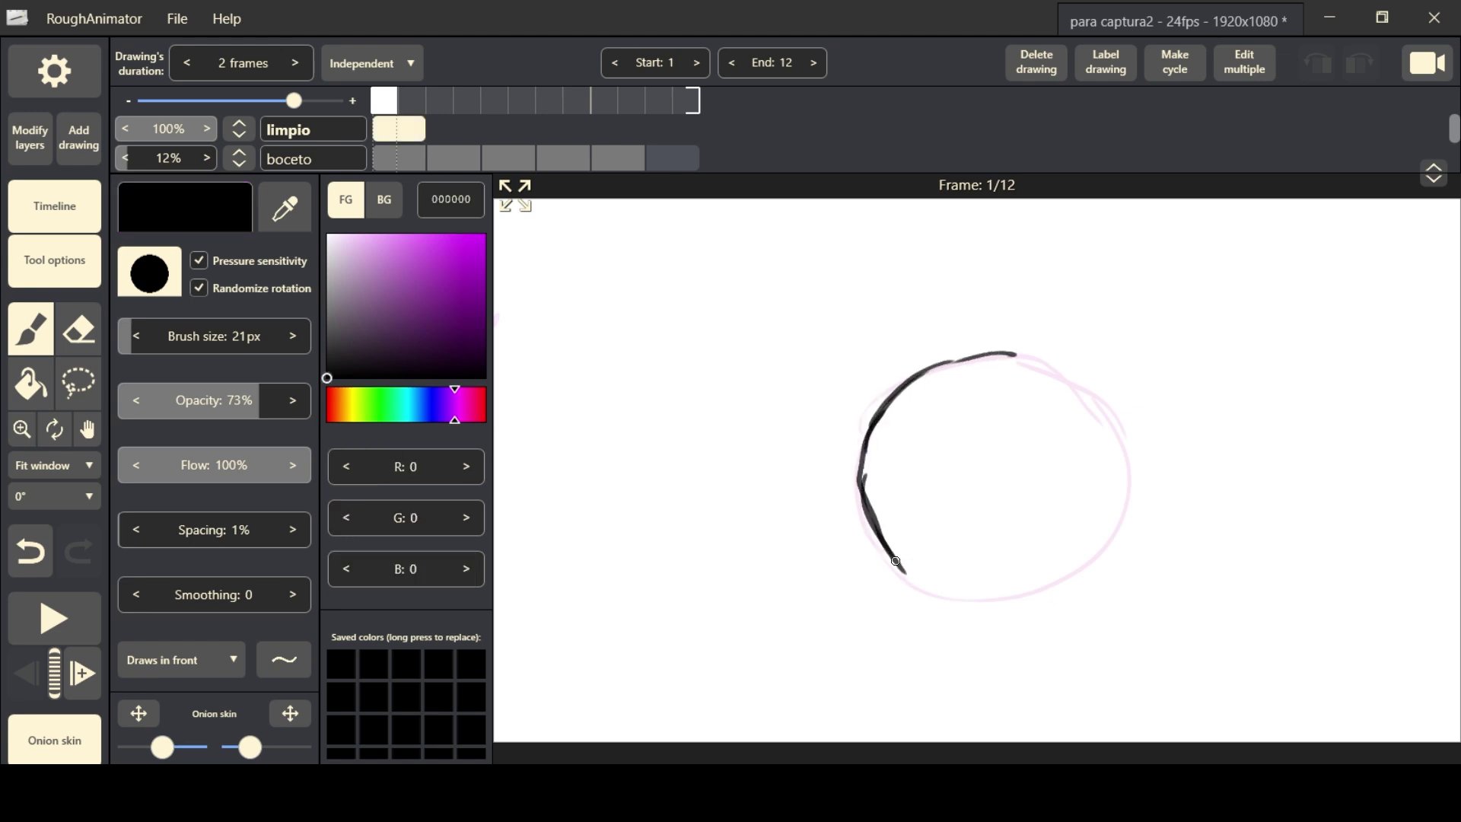
{"action": "left_click", "coordinate": [59, 430]}
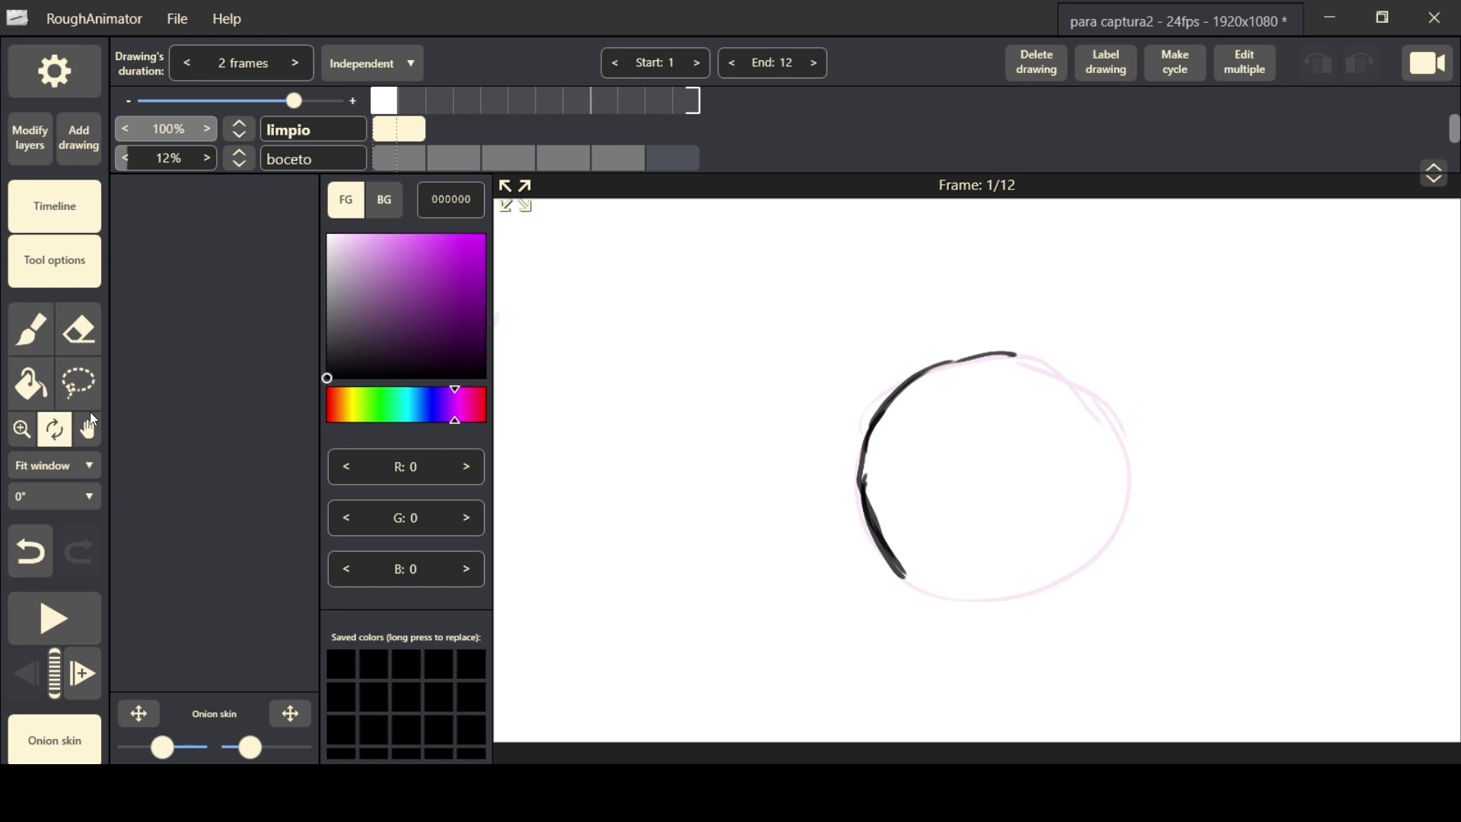
{"action": "left_click_drag", "start_coordinate": [952, 364], "coordinate": [889, 473]}
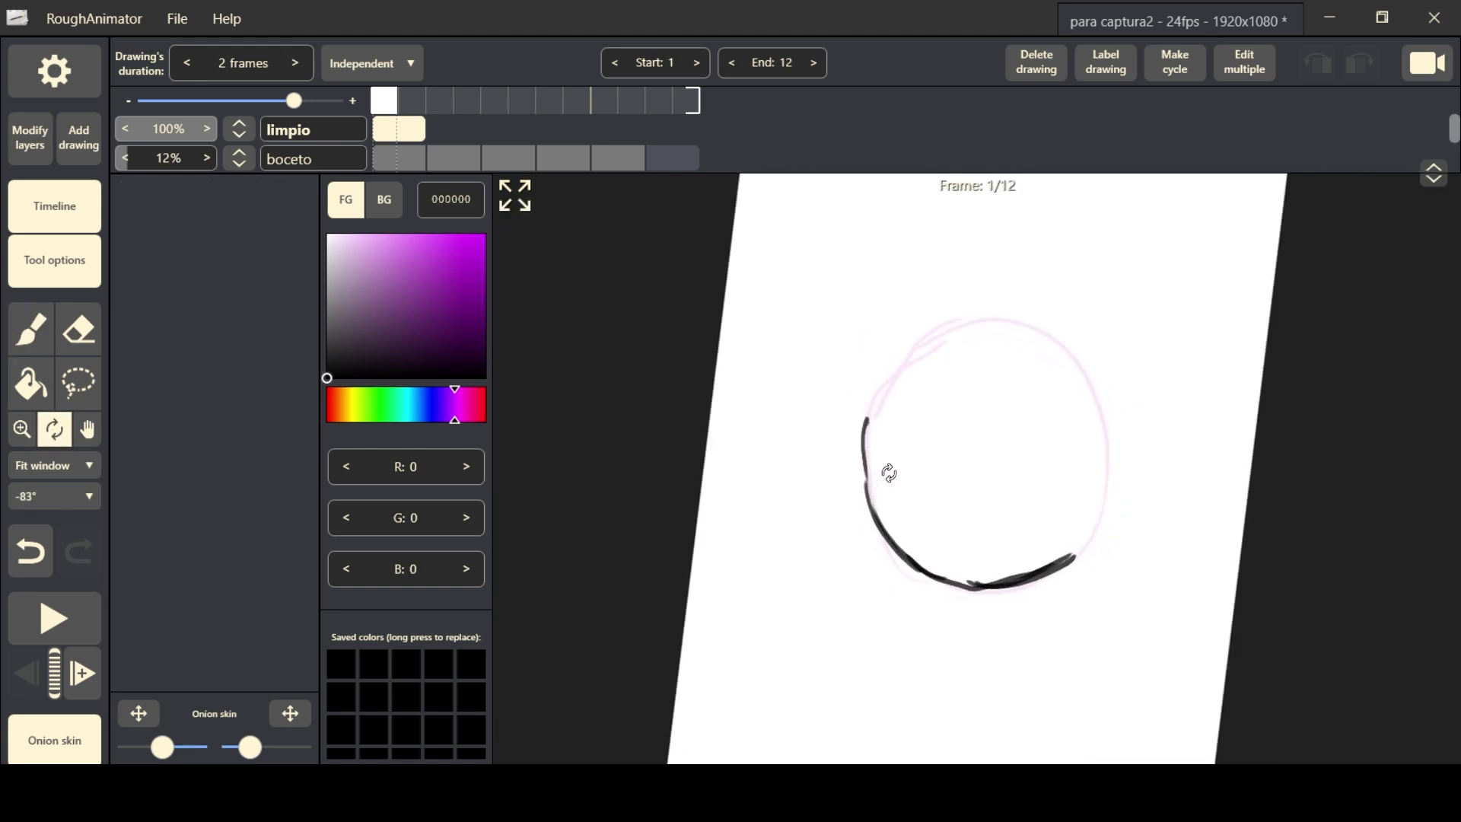
{"action": "left_click", "coordinate": [33, 343]}
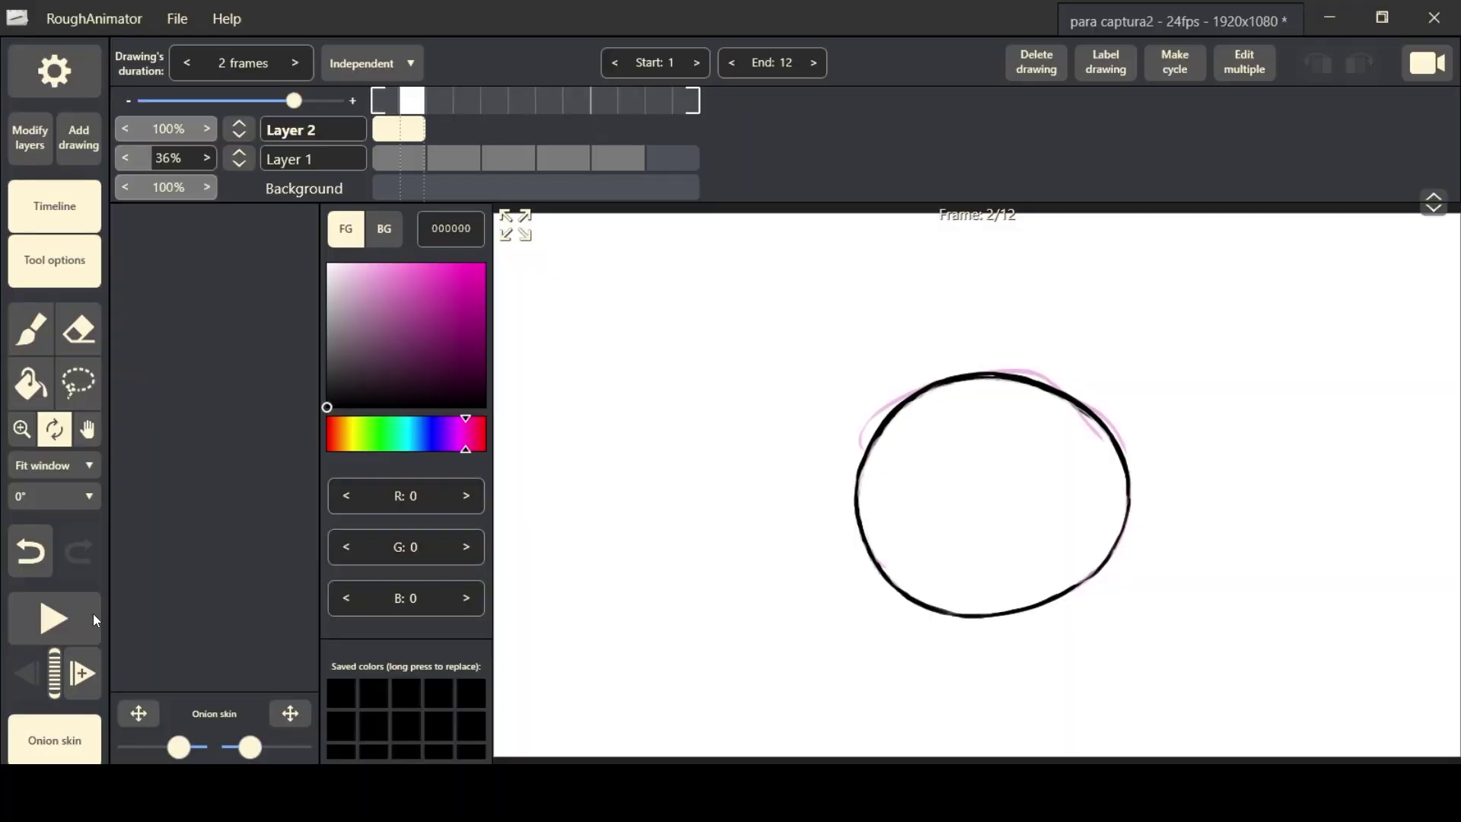
{"action": "left_click", "coordinate": [85, 671]}
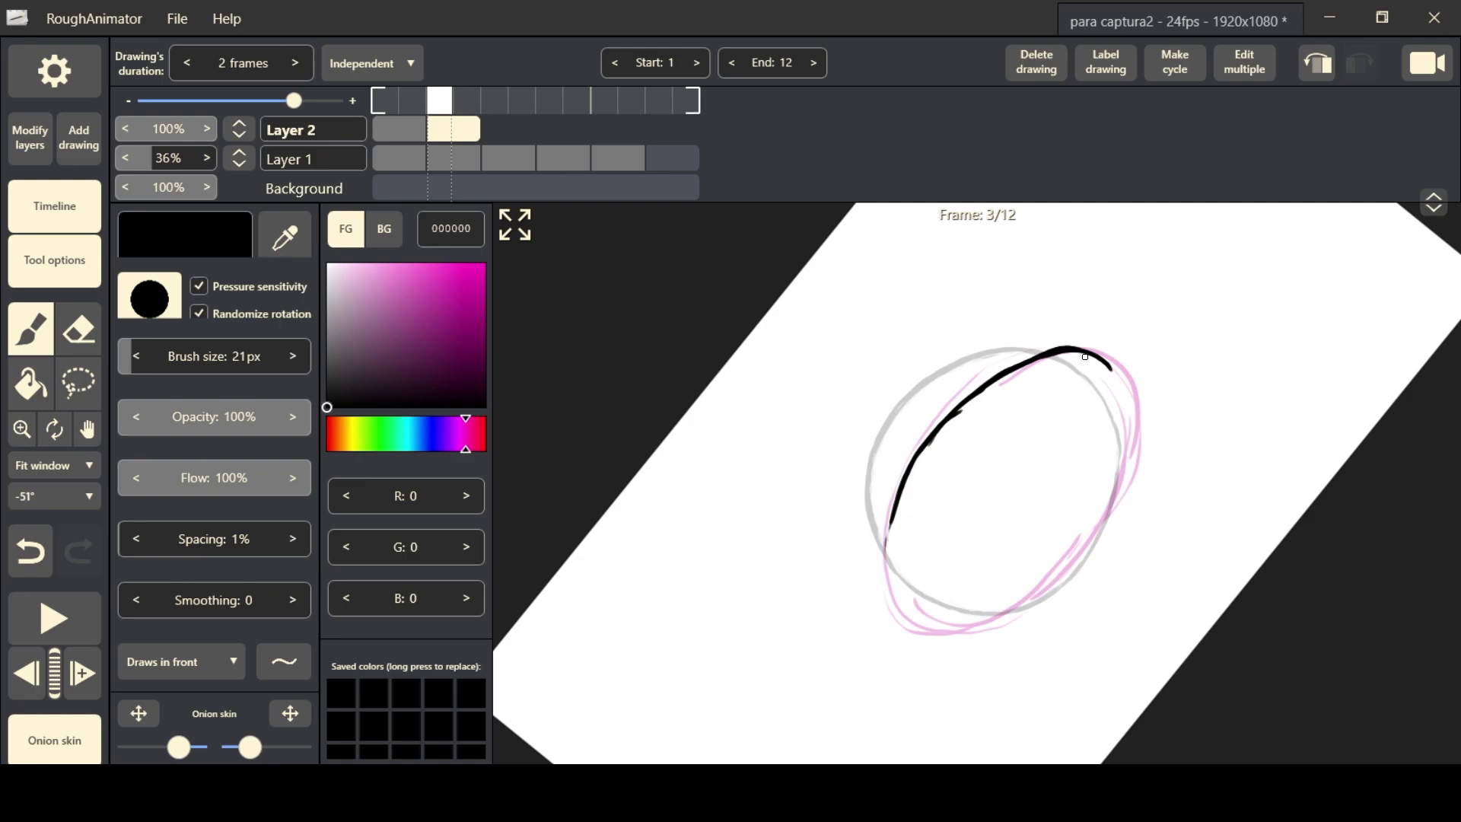
{"action": "mouse_move", "coordinate": [837, 426]}
{"action": "left_mouse_down"}
{"action": "mouse_move", "coordinate": [913, 620]}
{"action": "mouse_move", "coordinate": [867, 546]}
{"action": "left_mouse_up"}
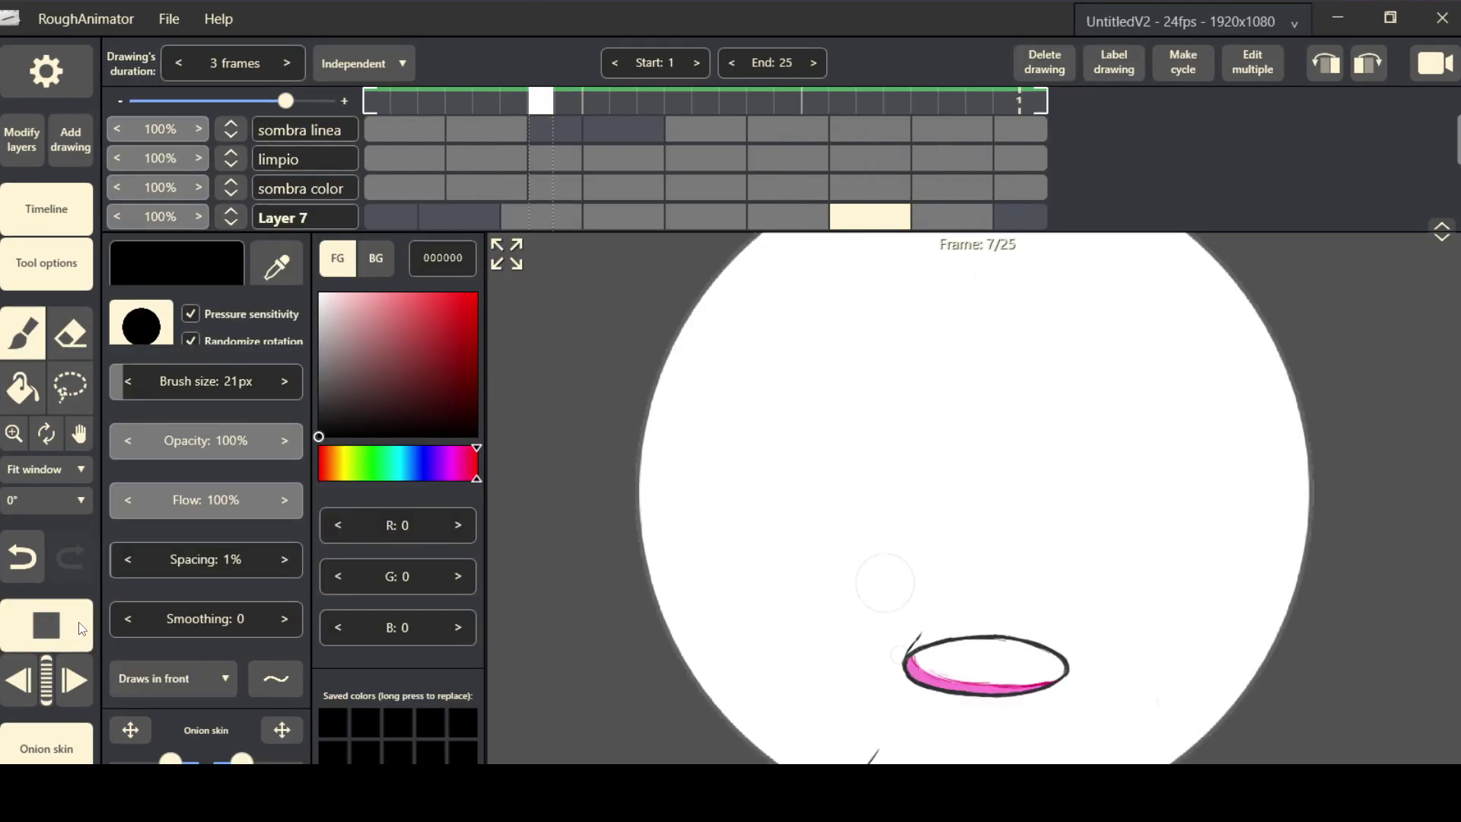
- Export the animation as the video animación.mov in Quicktime h264 format, limited to the playback range
{"action": "left_click", "coordinate": [169, 18]}
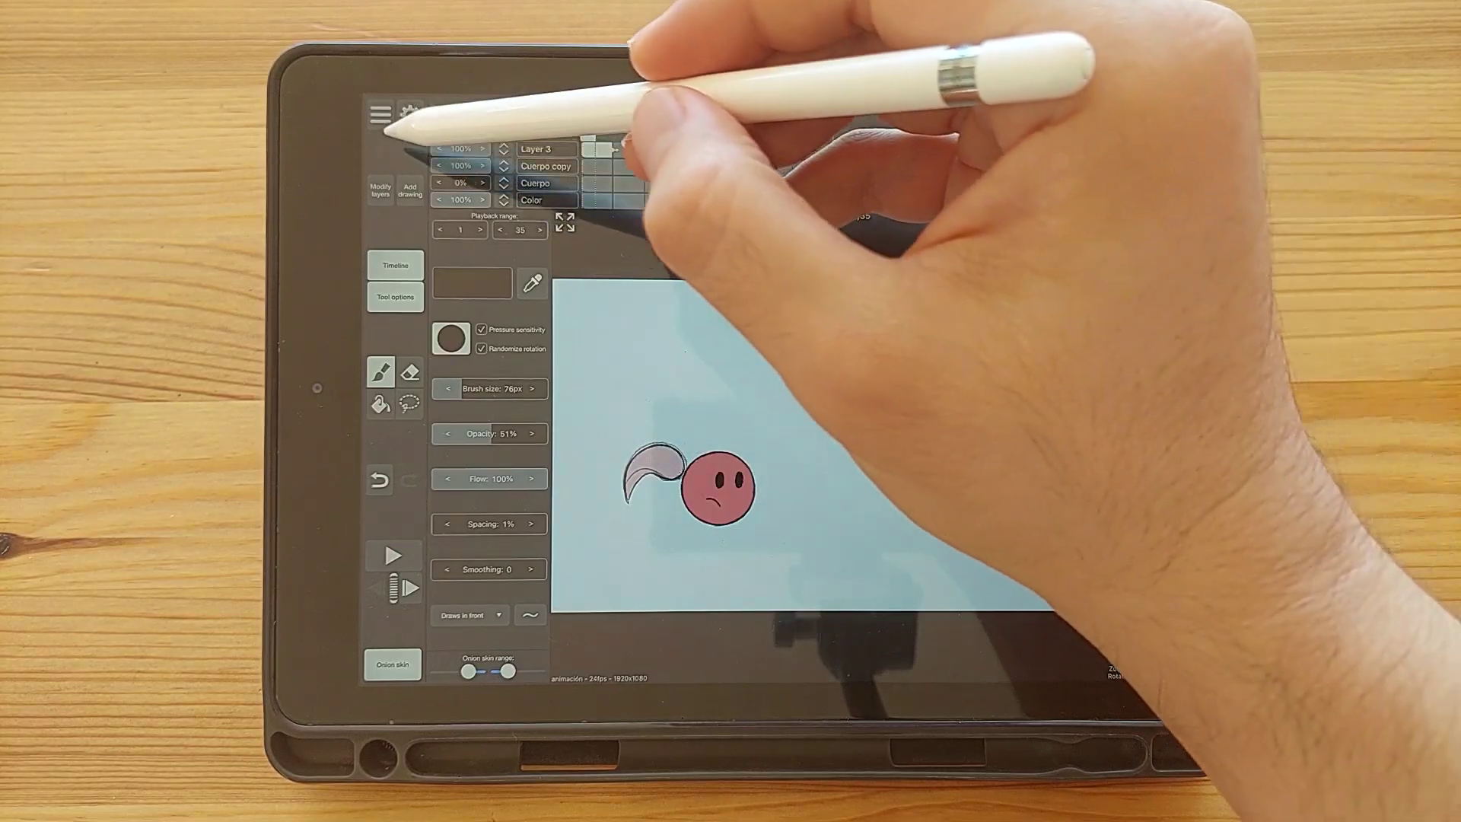
{"action": "left_click", "coordinate": [378, 115]}
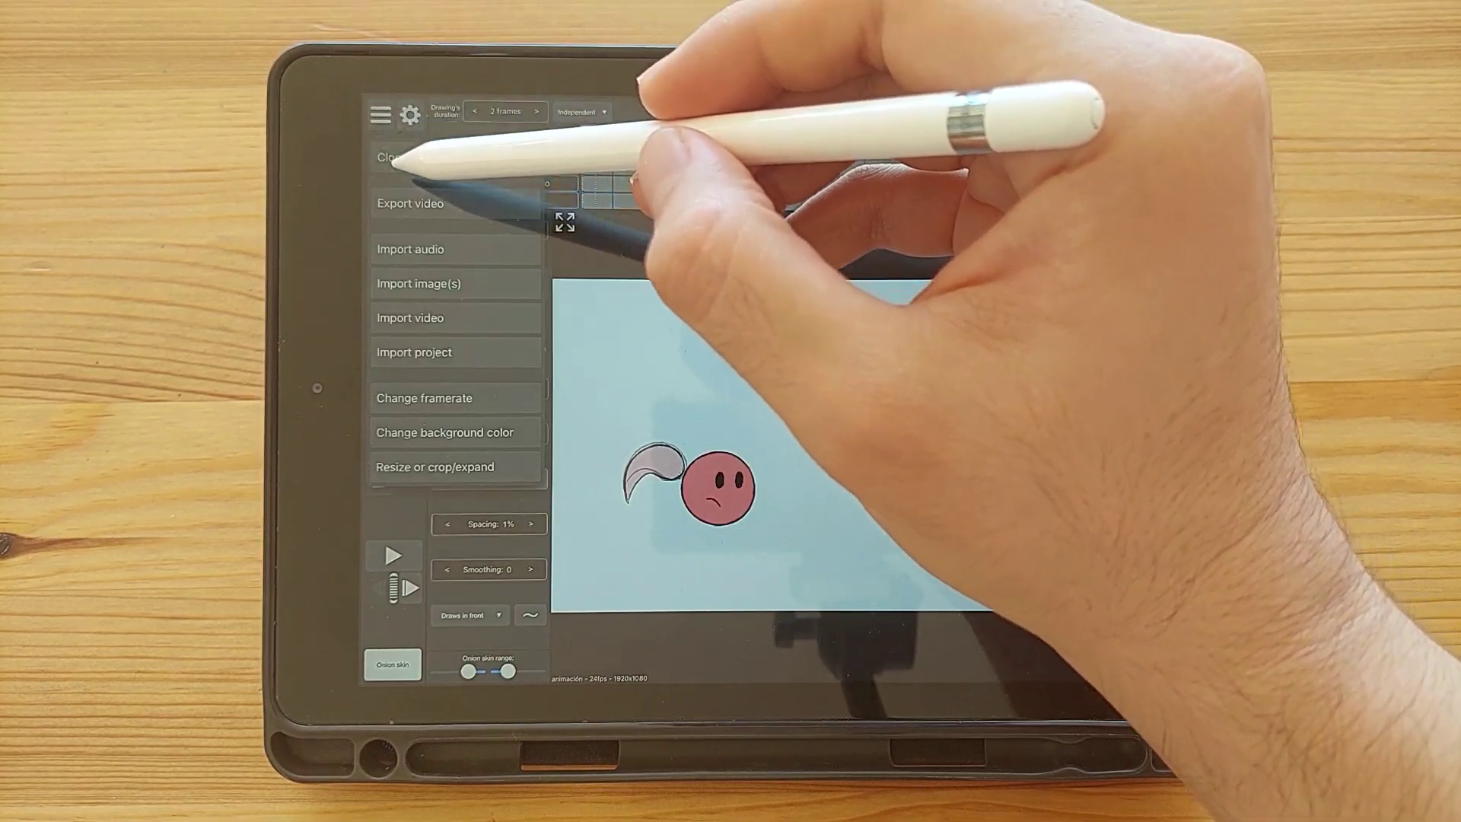
{"action": "left_click", "coordinate": [416, 201]}
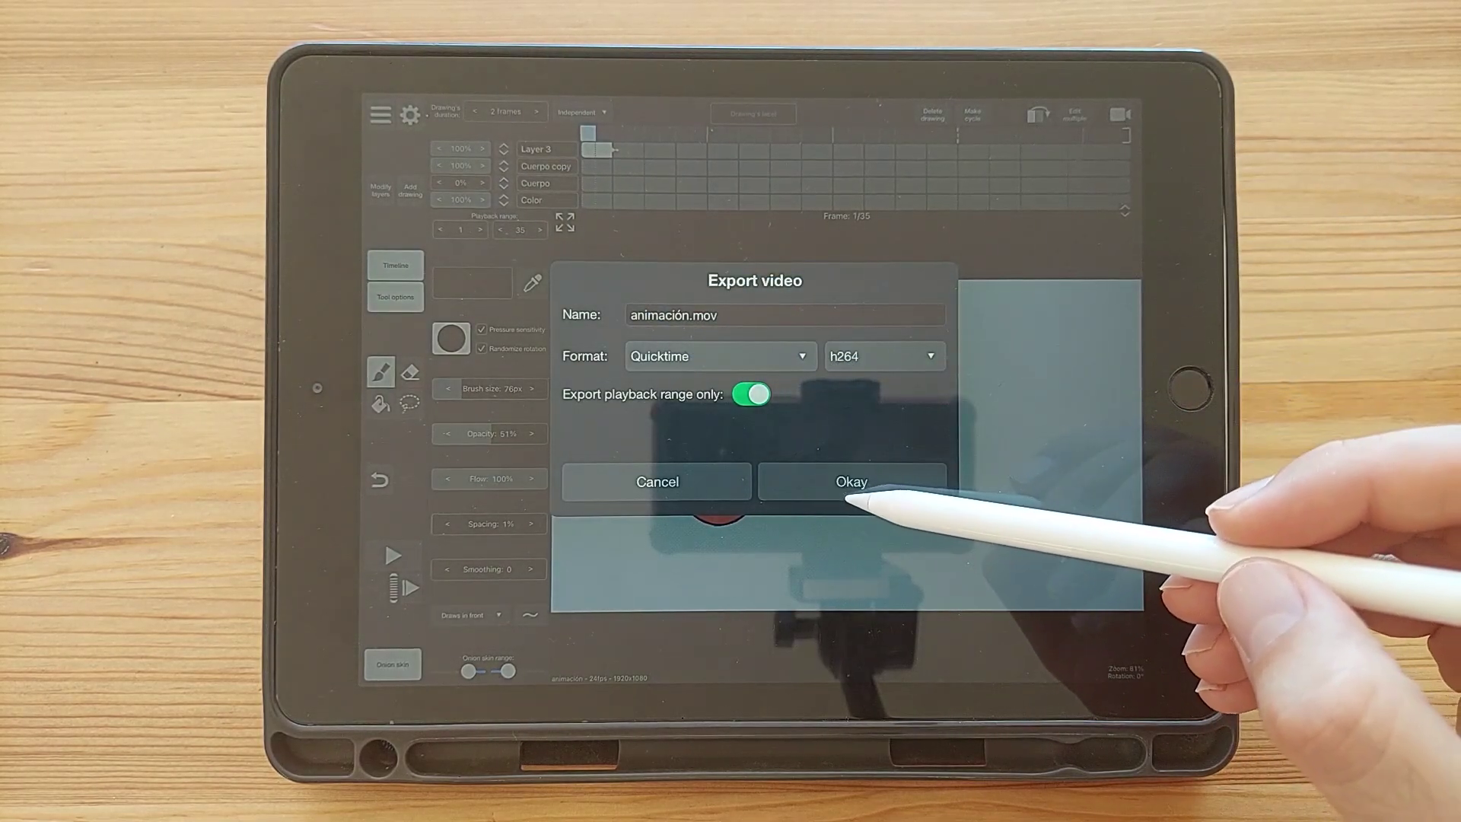
{"action": "left_click", "coordinate": [856, 487]}
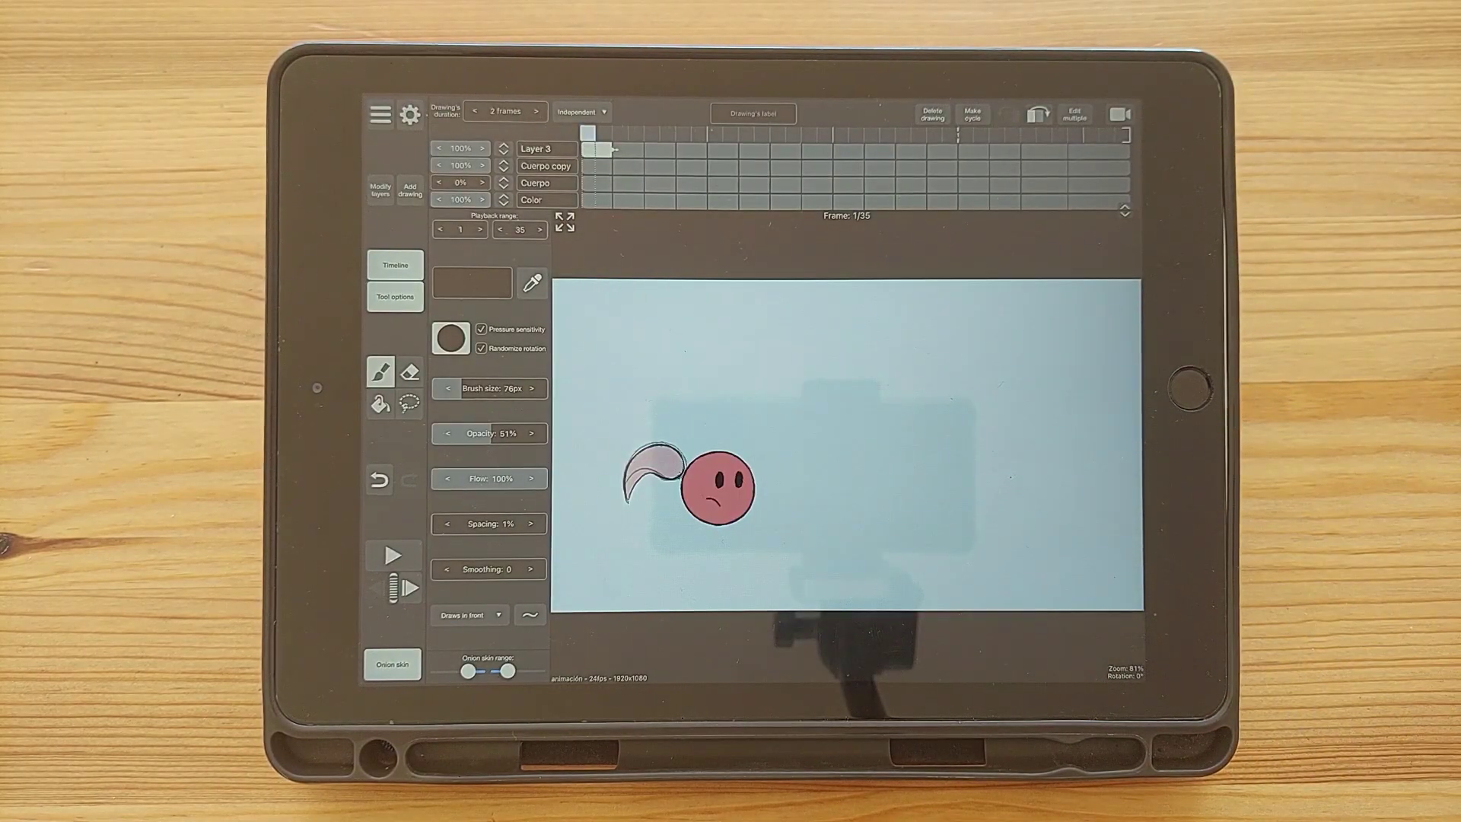